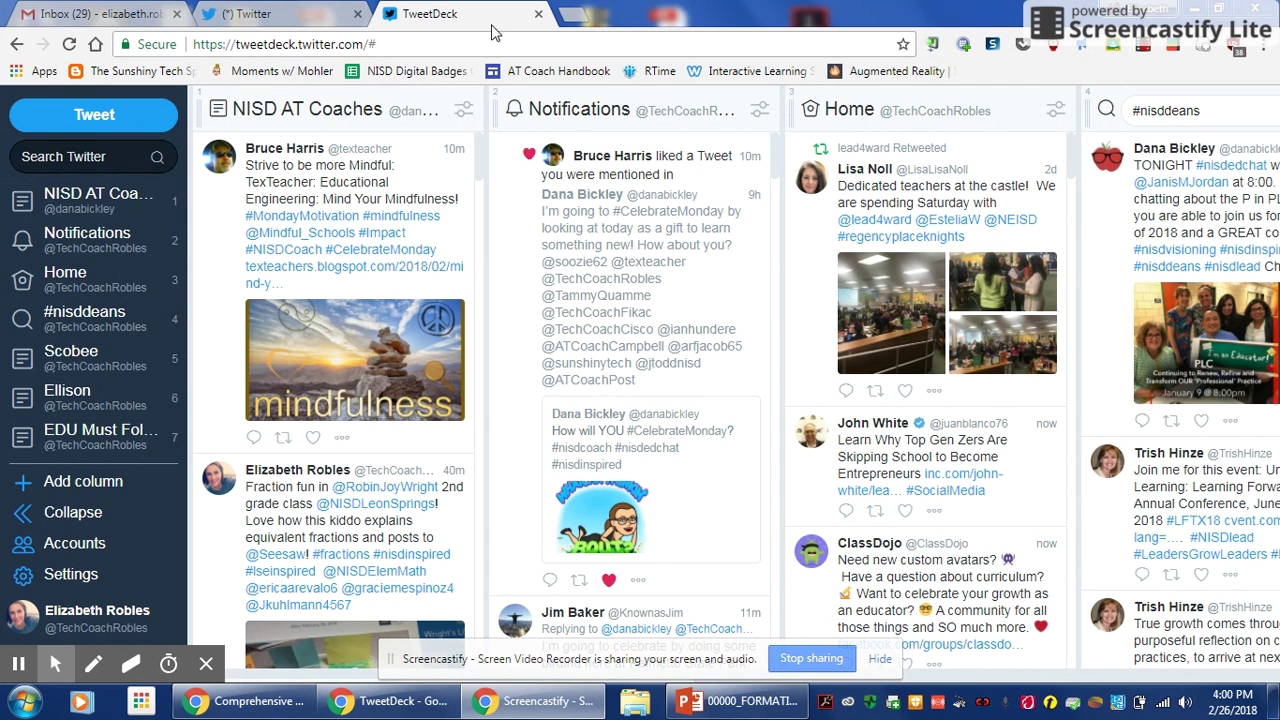
Close the TweetDeck browser tab, leaving a blank new tab open.
click(538, 15)
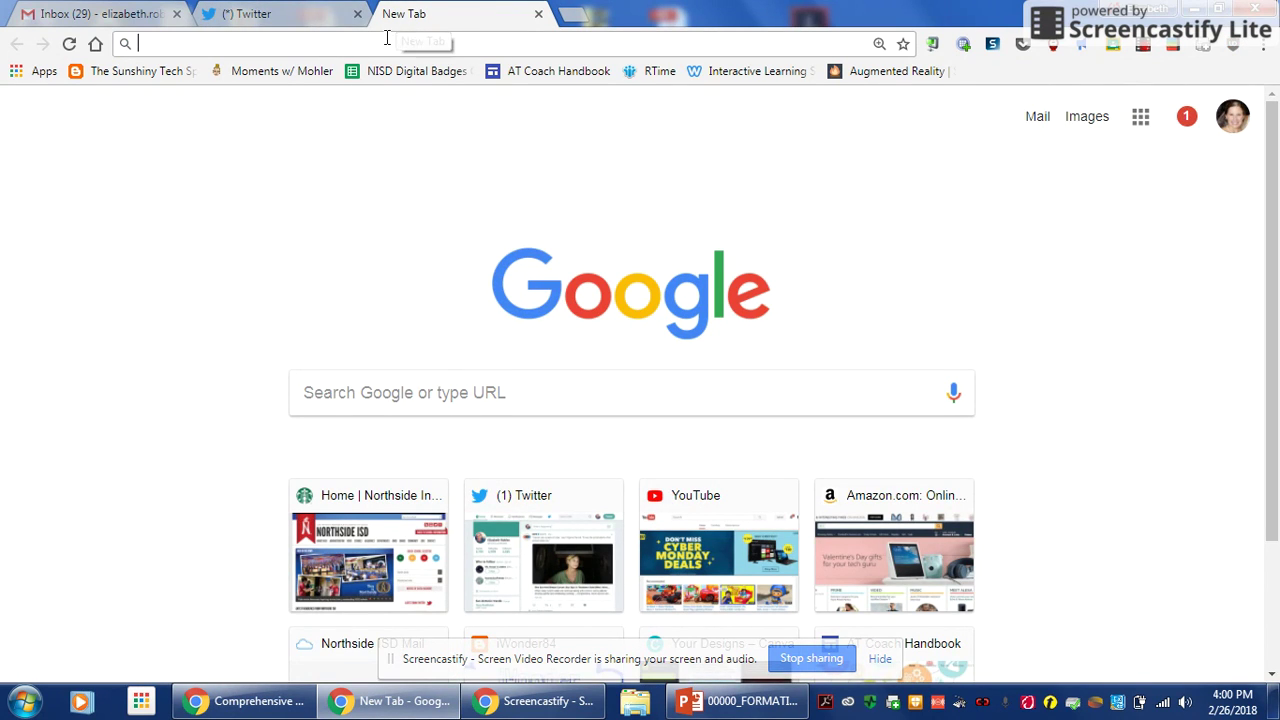
Load tweetdeck.twitter.com in the new tab to reopen the column dashboard.
text(tweetdeck.twitter.com)
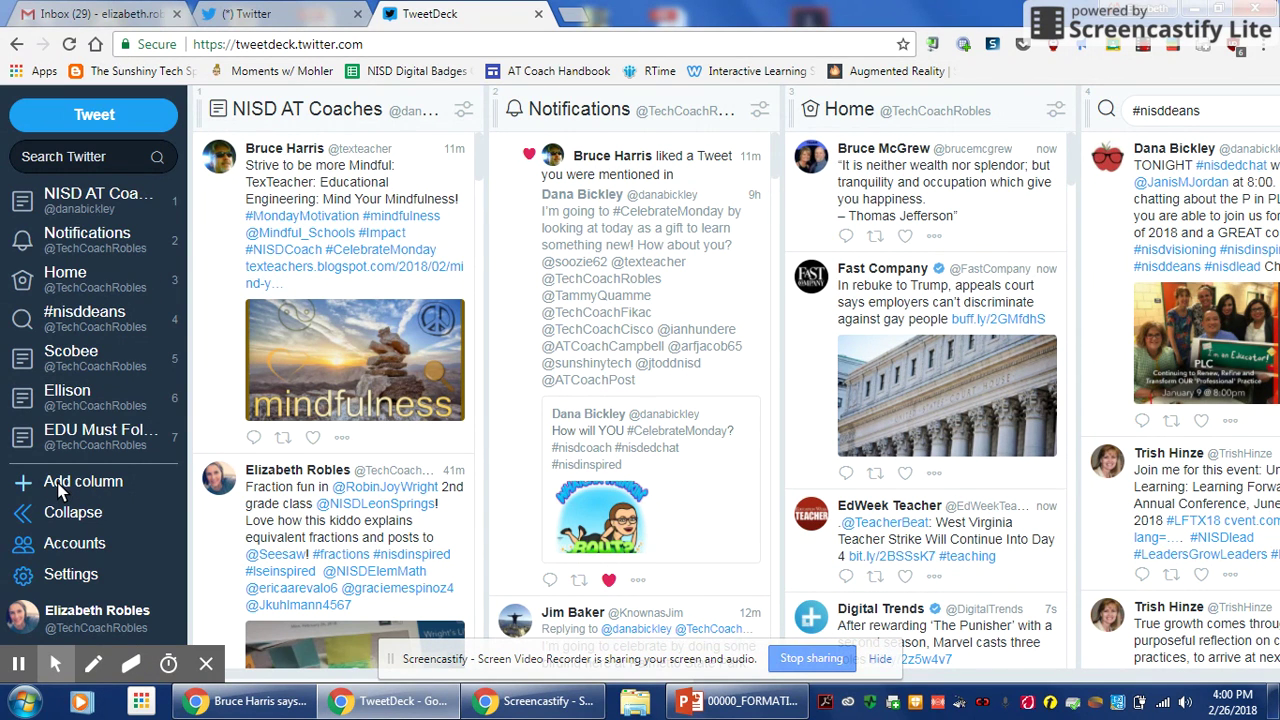
Add a Search column for #nisdedchat to the end of the deck.
click(63, 481)
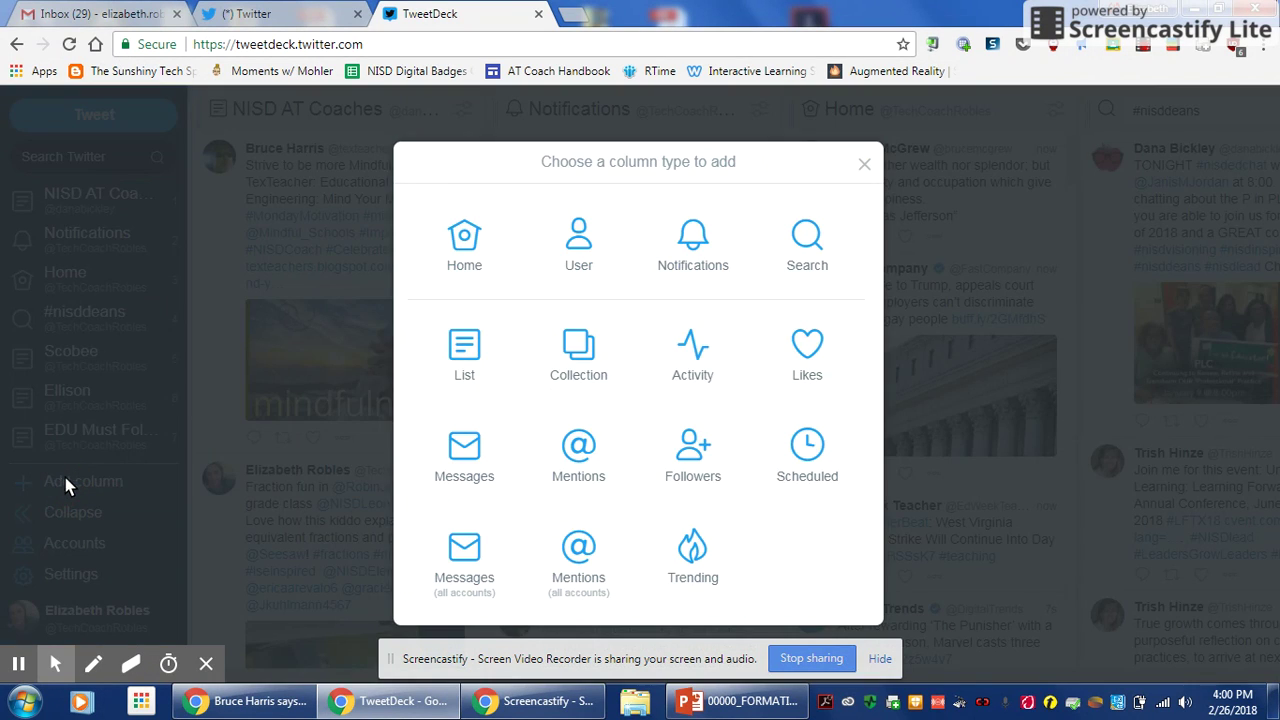
click(818, 256)
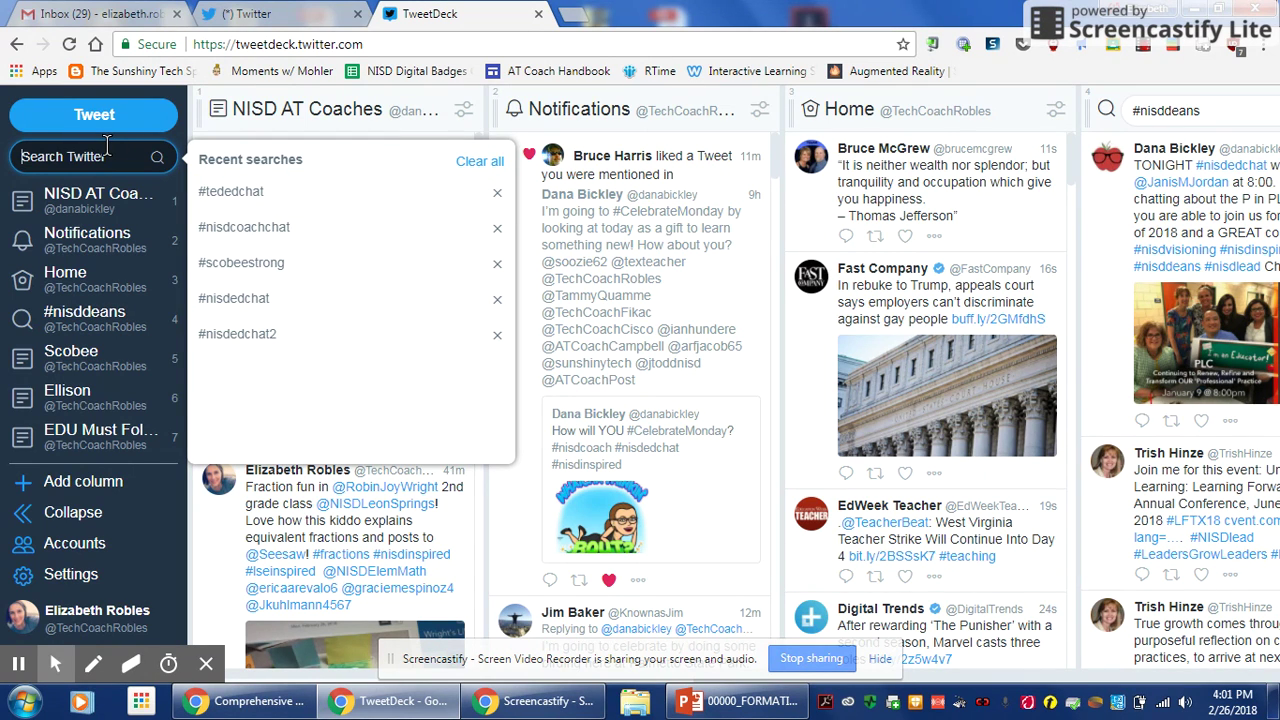
text(#)
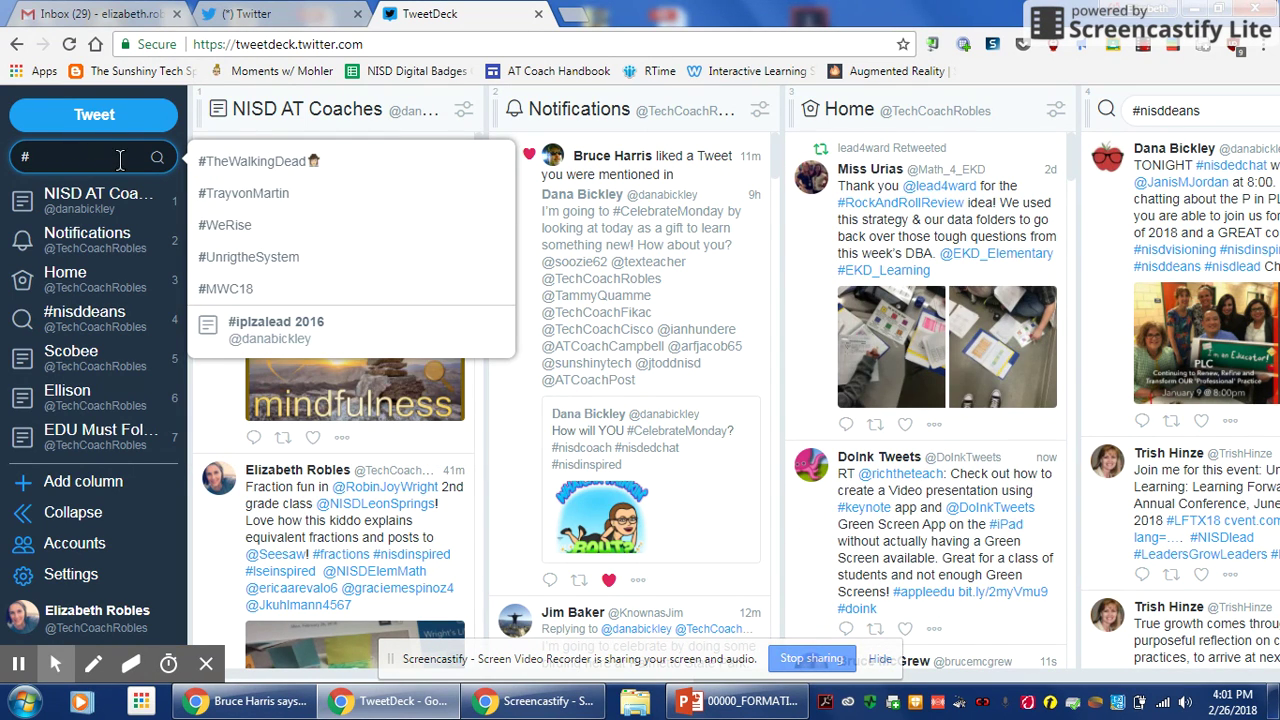
text(n)
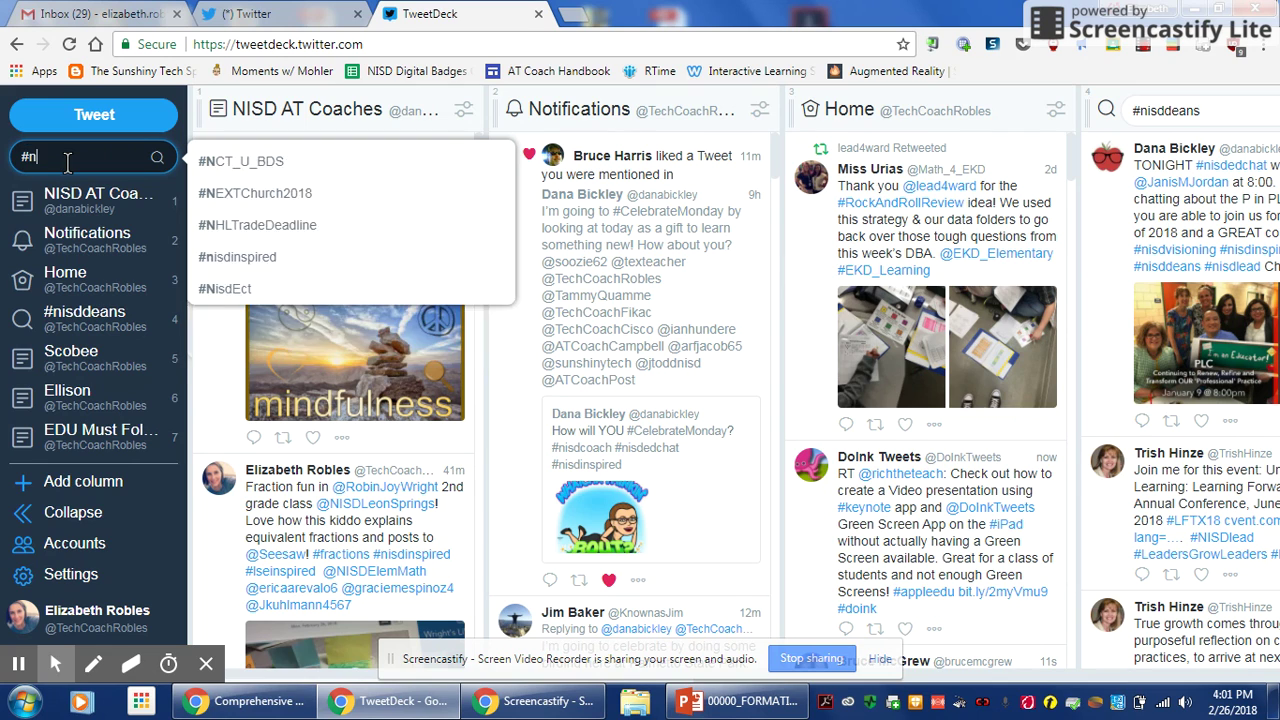
text(isdechat)
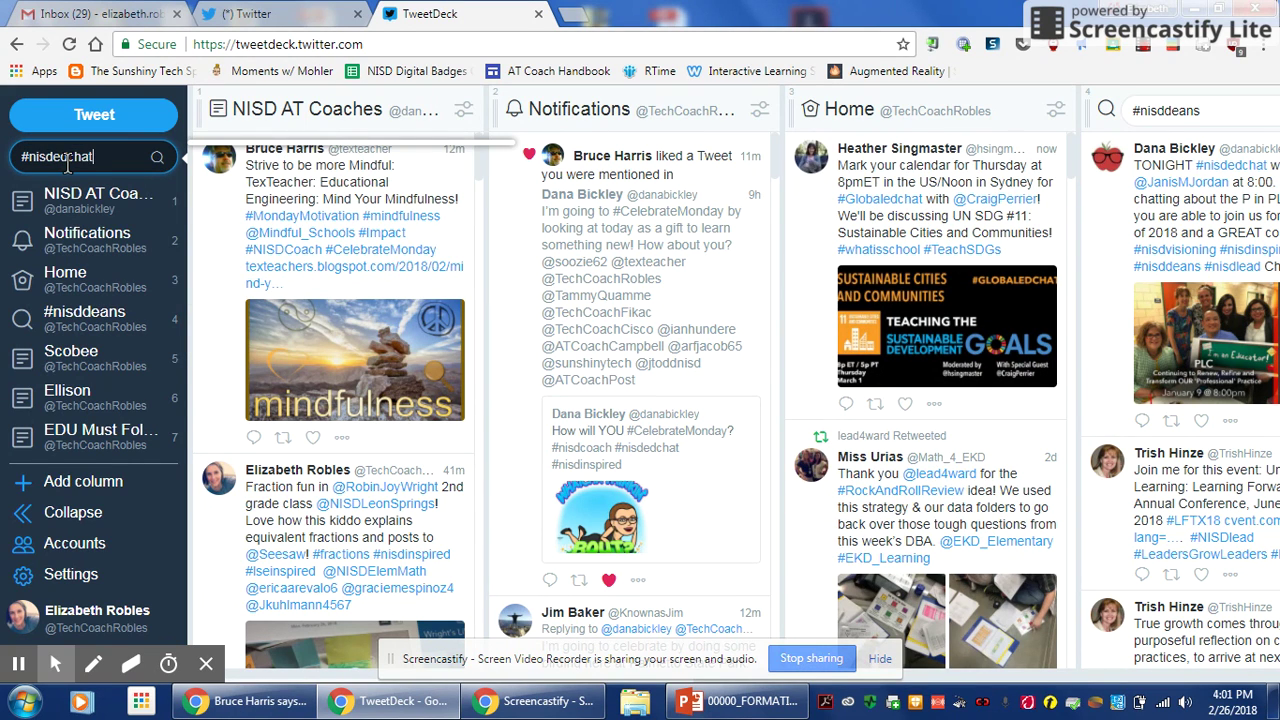
key(Return)
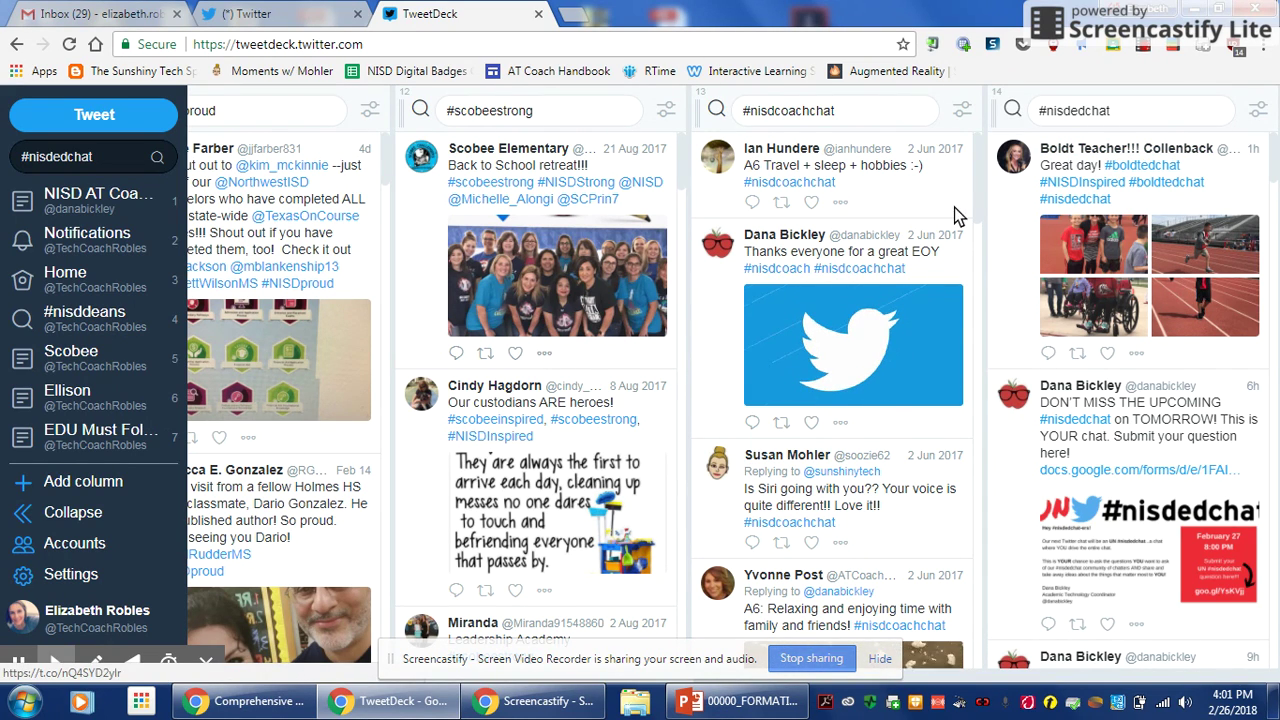
Step the #nisdedchat column left past Beard, Wanke, Ellison, Home and Notifications into first place.
click(1261, 112)
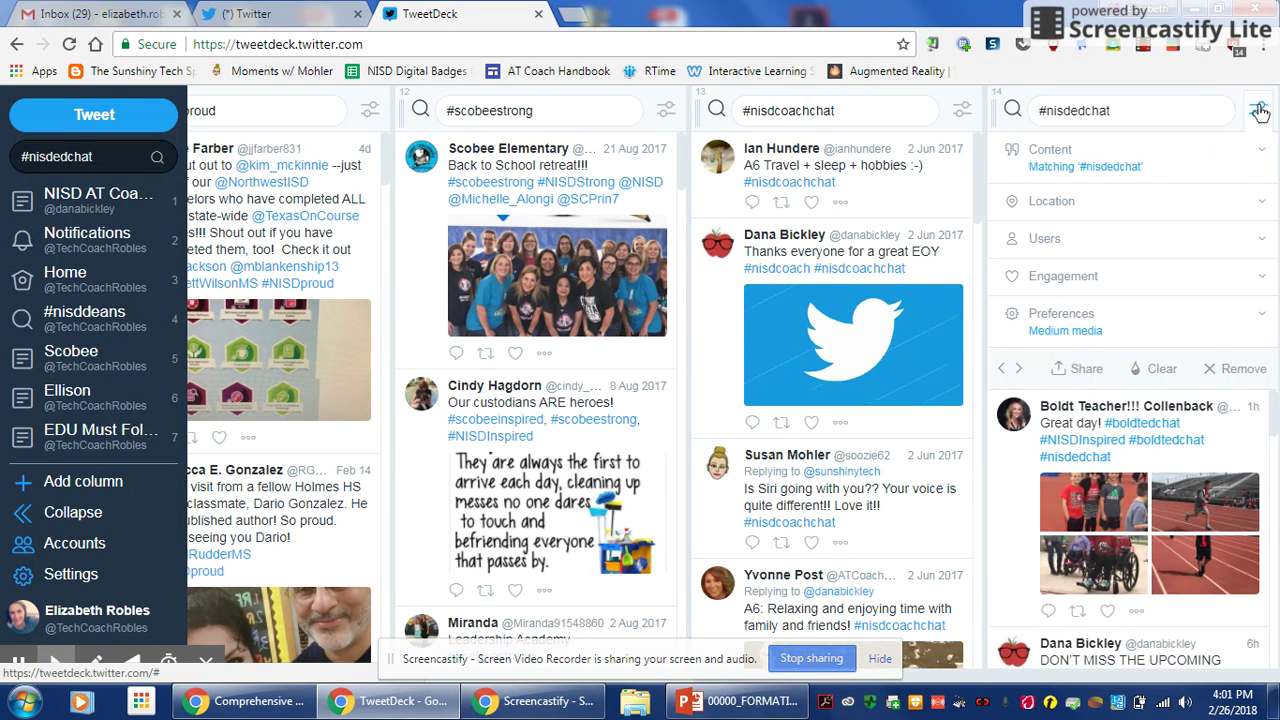
click(1001, 370)
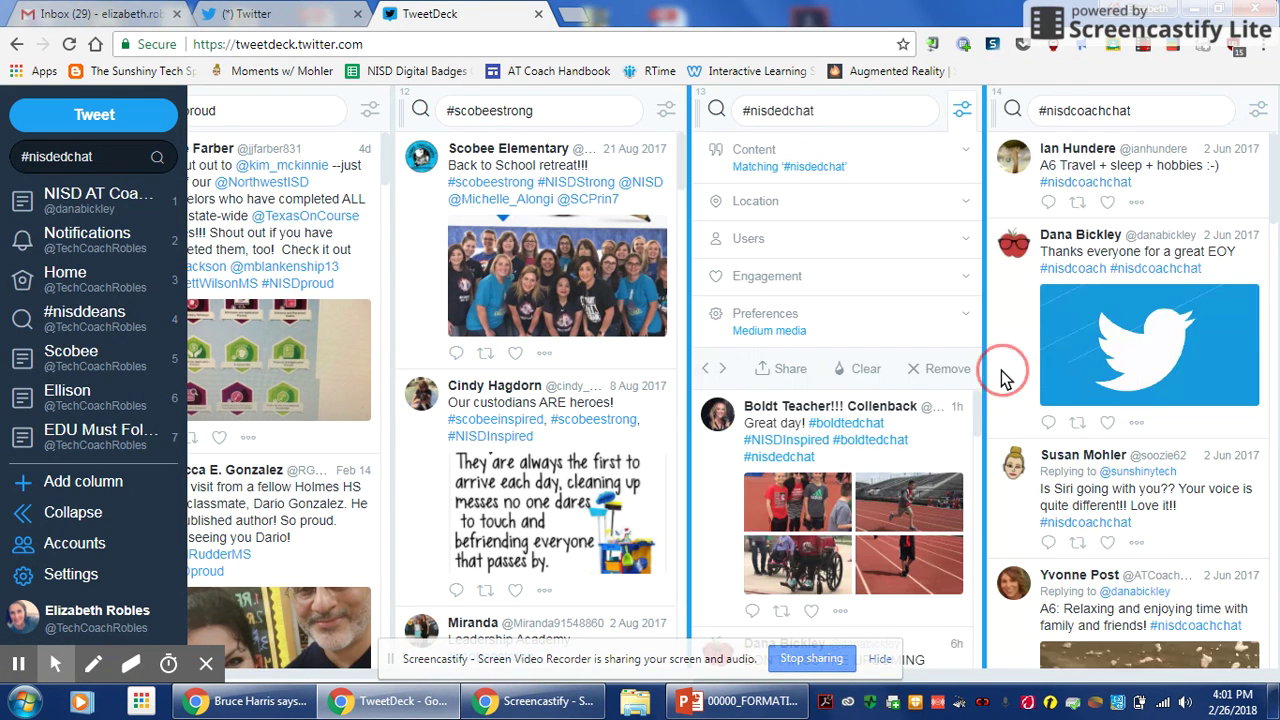
click(707, 370)
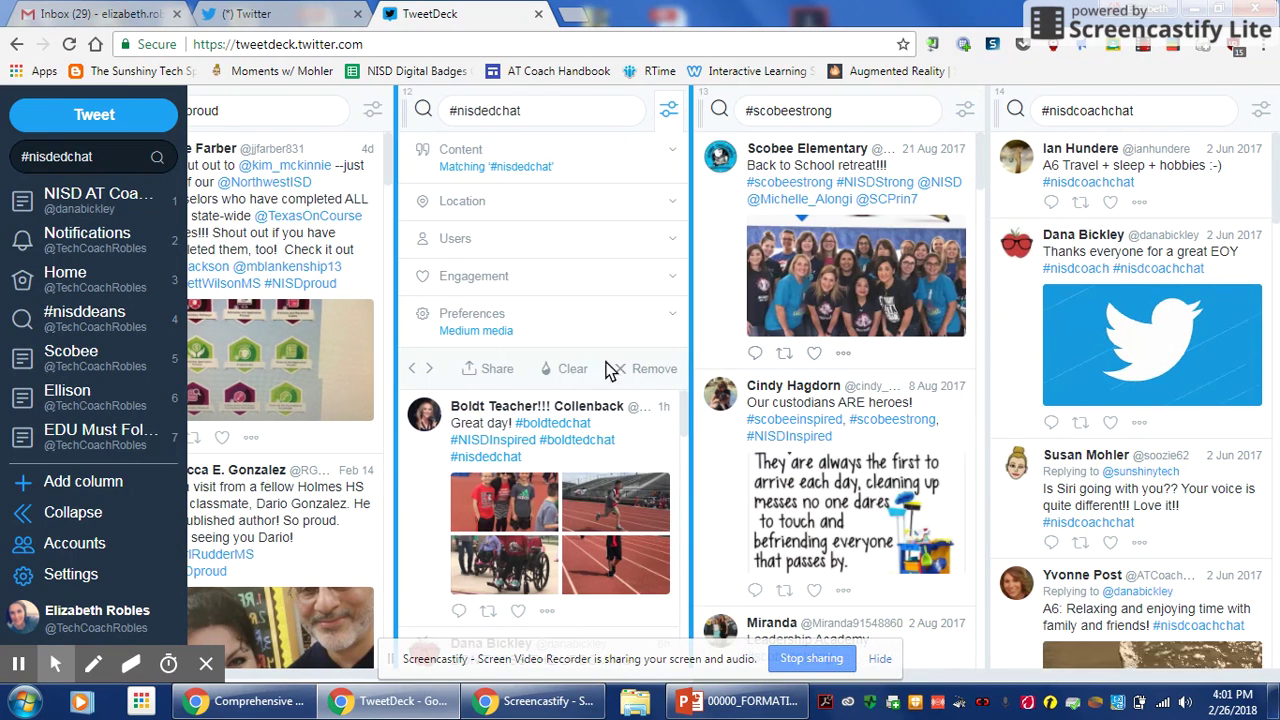
click(418, 369)
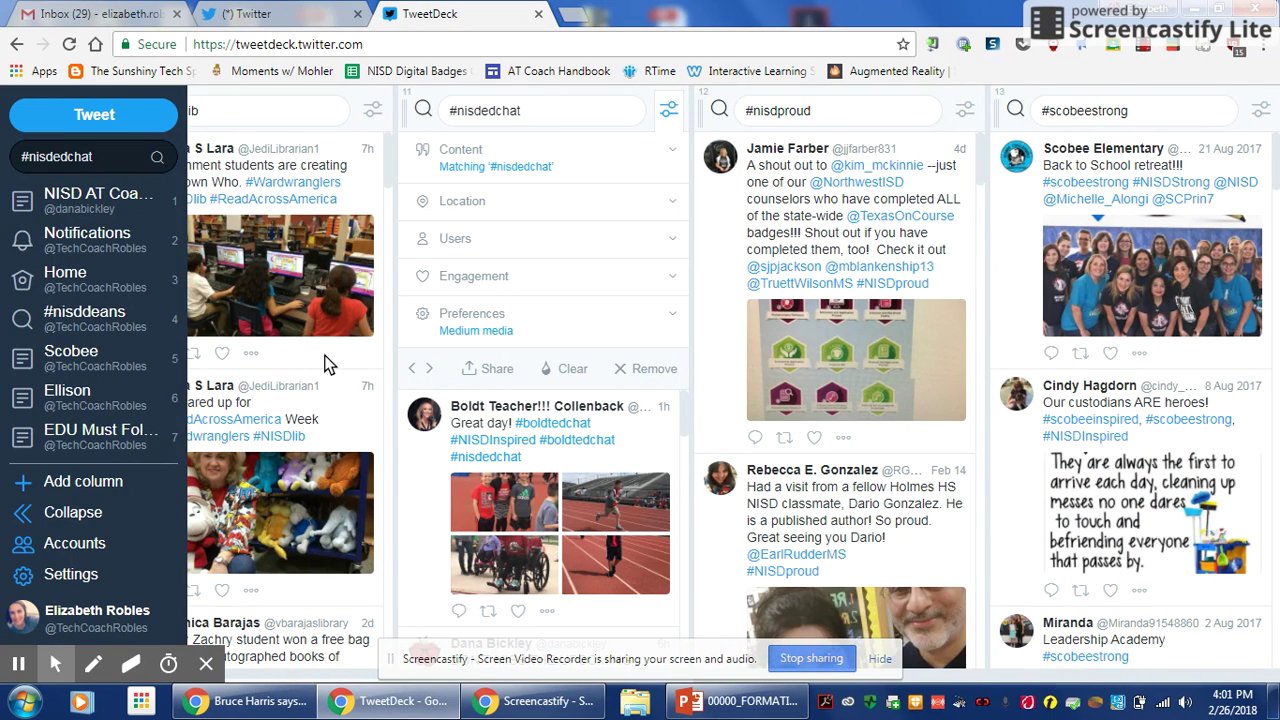
click(412, 369)
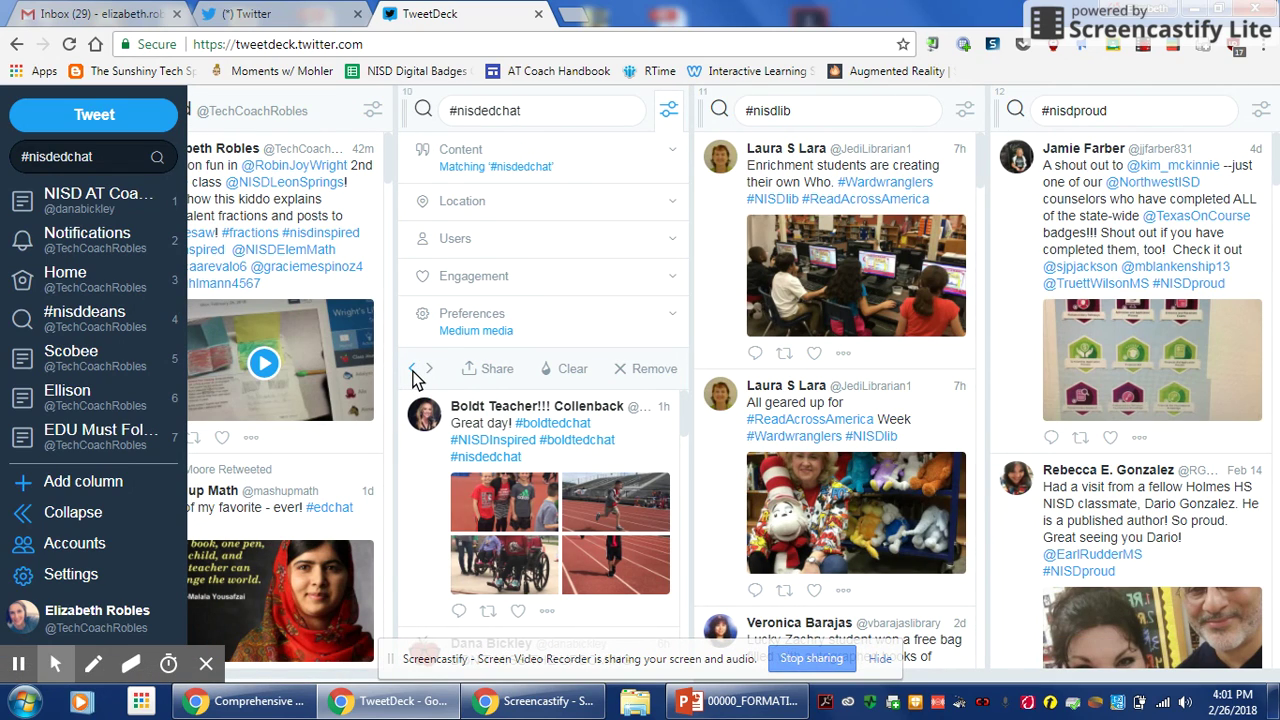
click(412, 369)
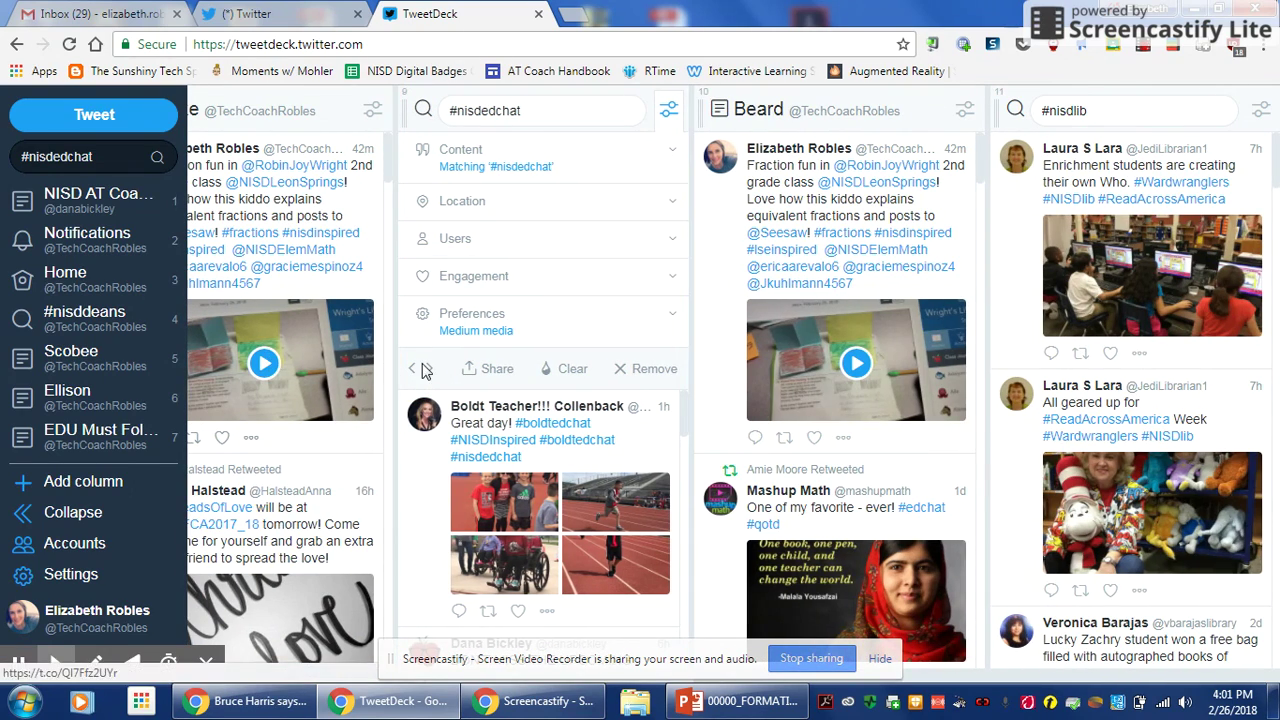
click(413, 369)
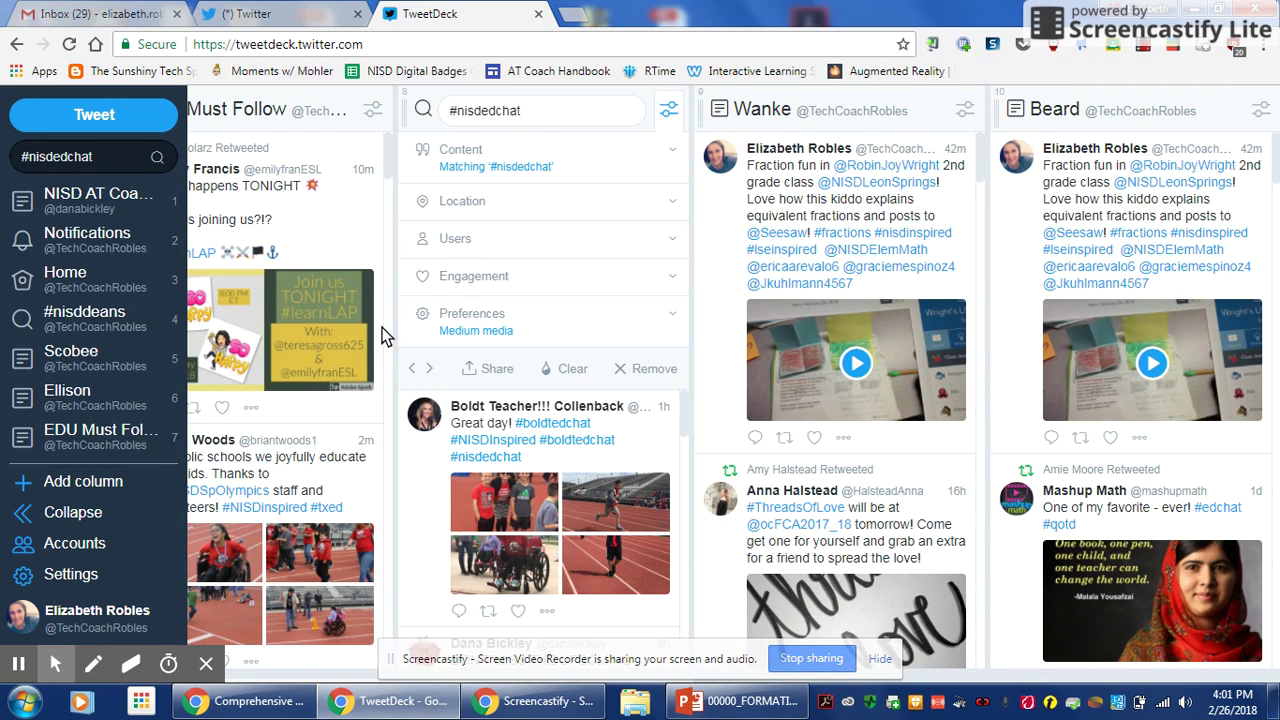
click(413, 369)
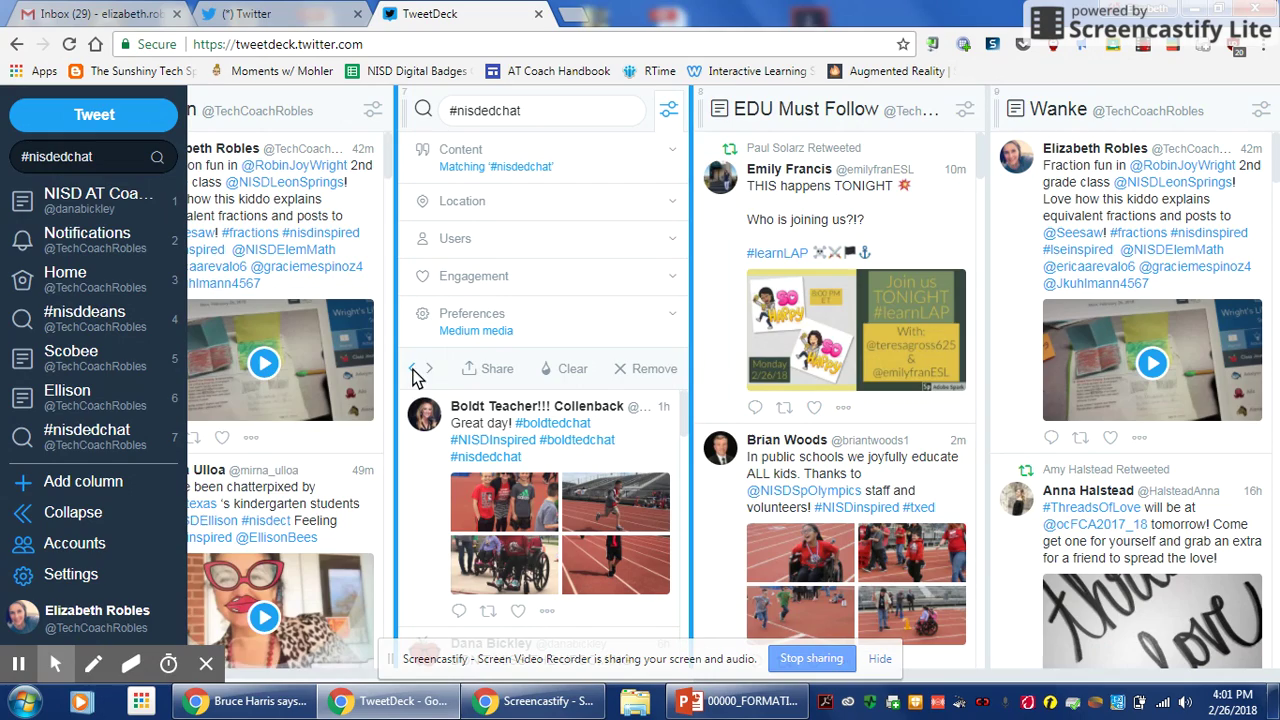
click(413, 369)
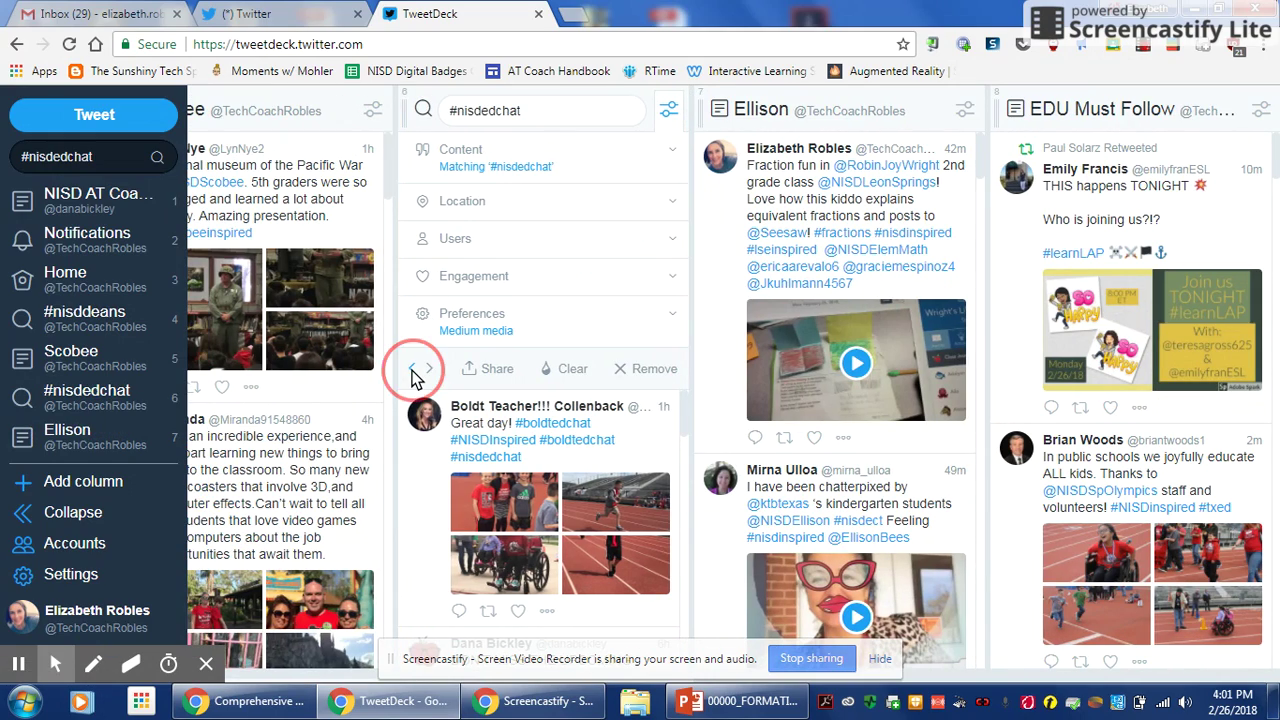
click(413, 369)
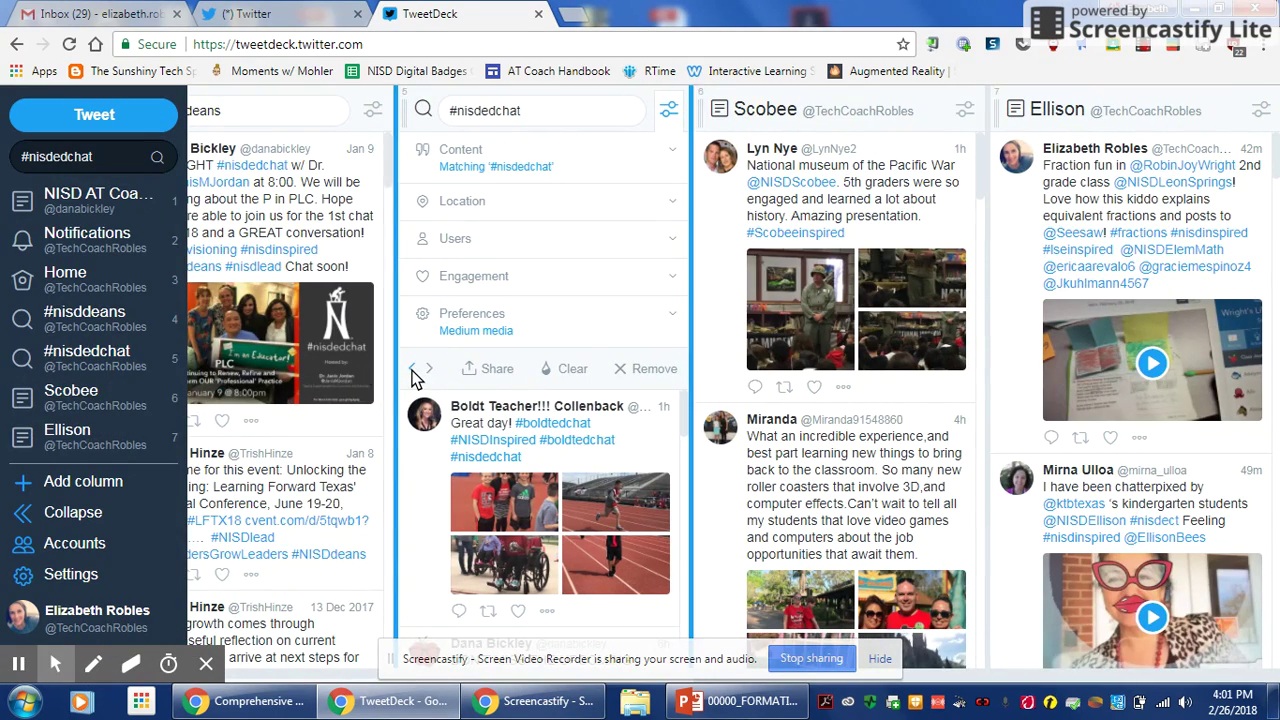
click(413, 369)
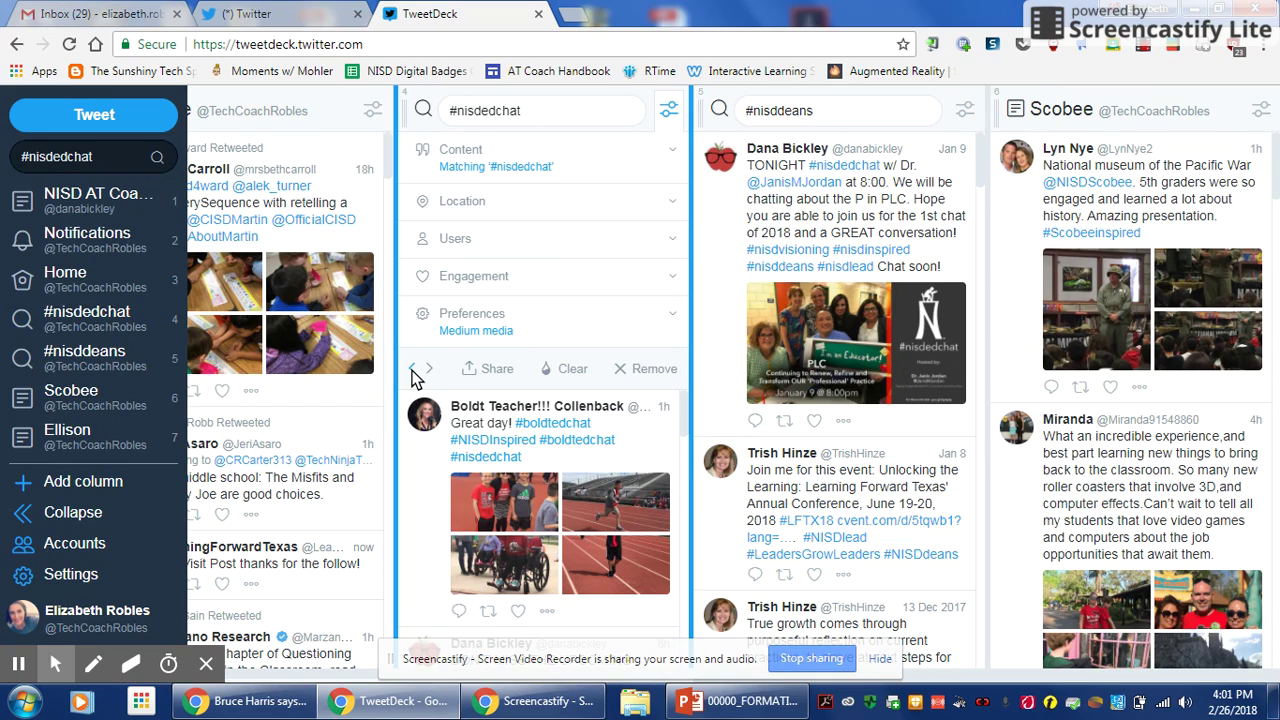
click(413, 369)
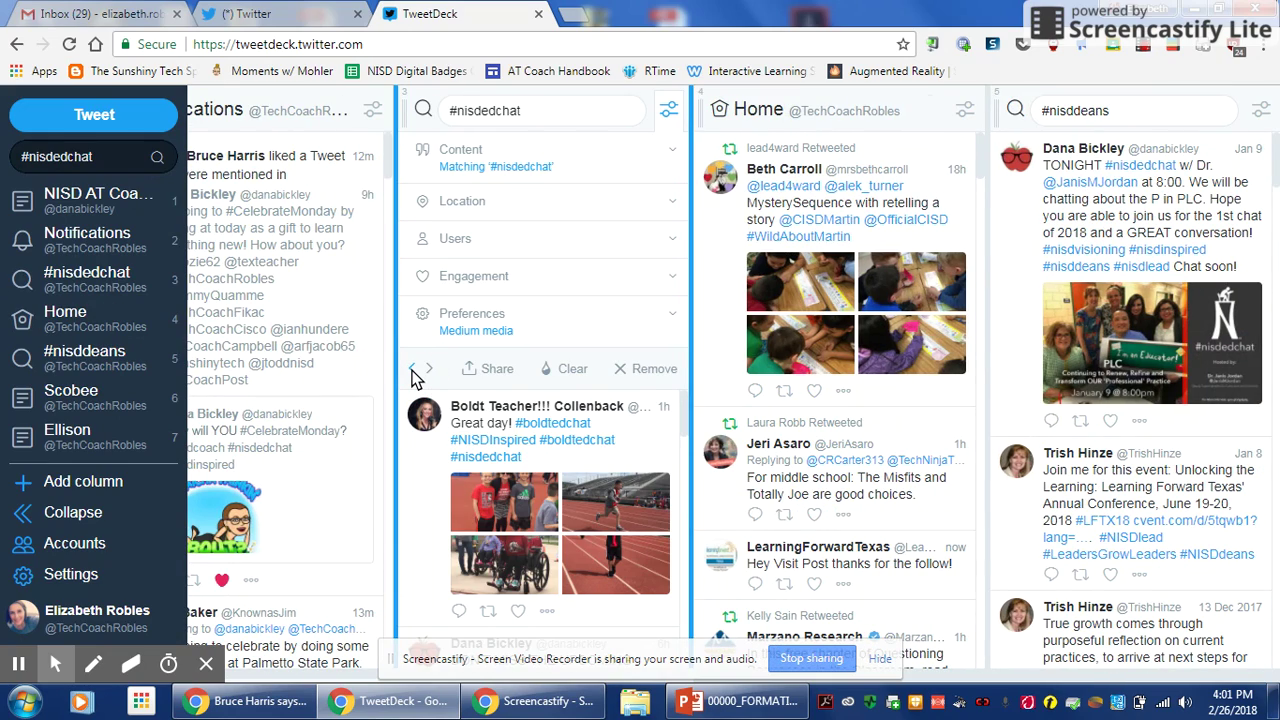
click(413, 369)
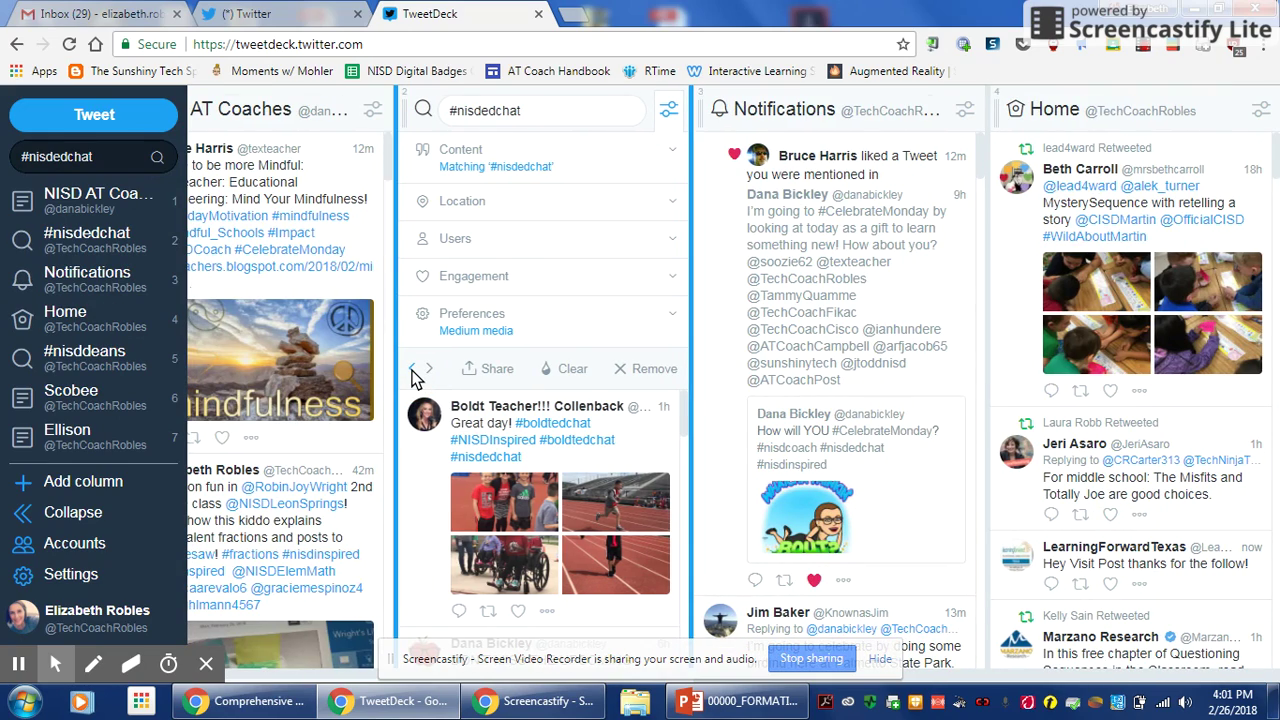
click(413, 369)
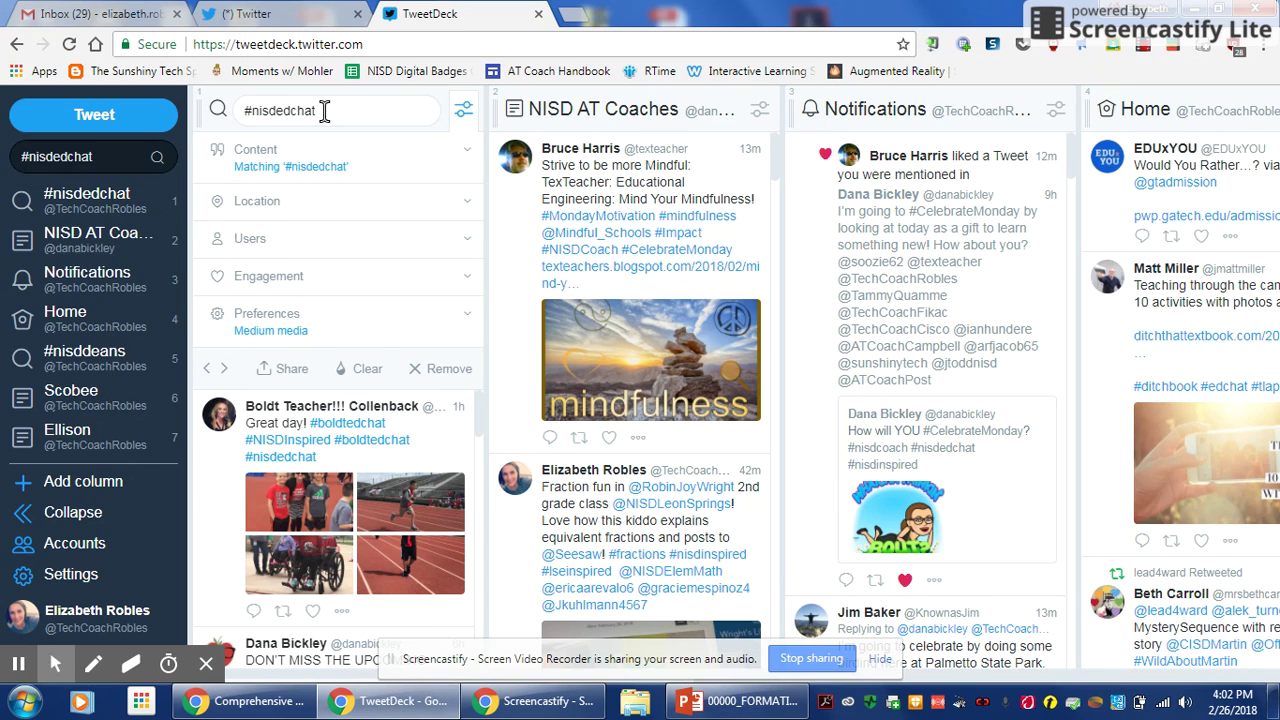
Collapse the #nisdedchat settings panel so its tweets fill the first column.
click(462, 111)
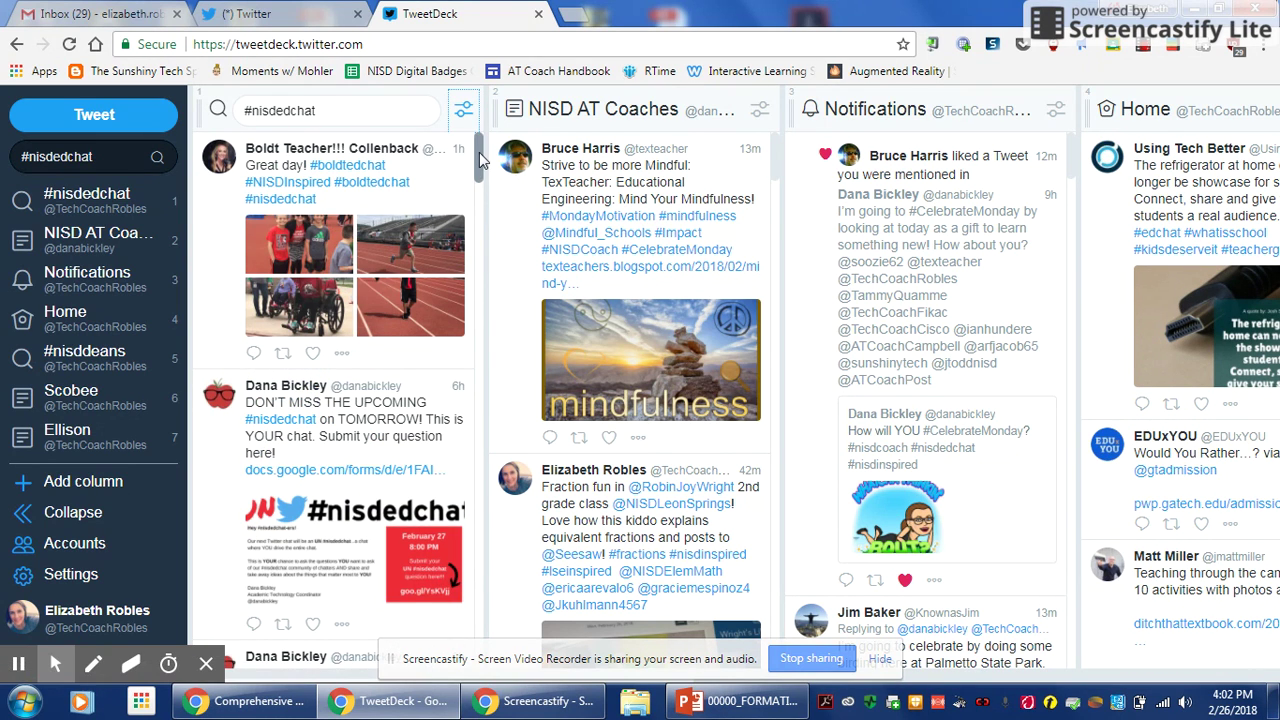
drag(477, 148, 481, 110)
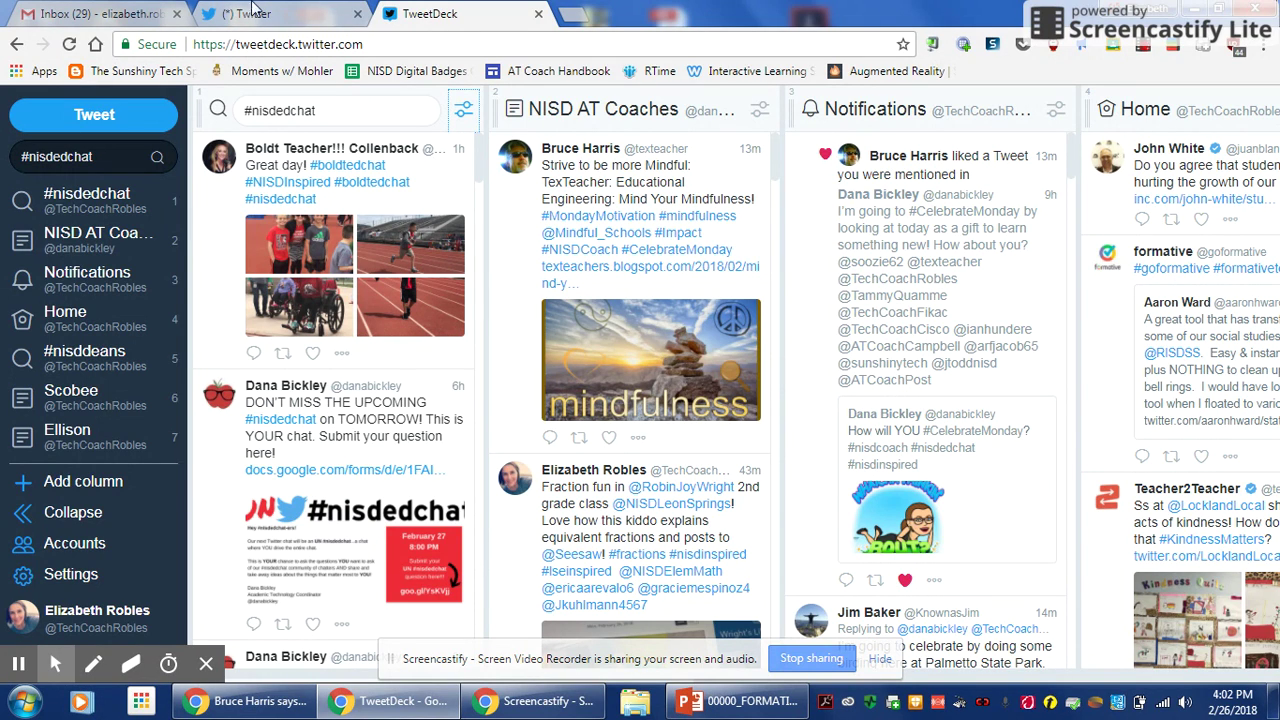
On Twitter, search the account owner's handle and open their own profile page.
click(280, 12)
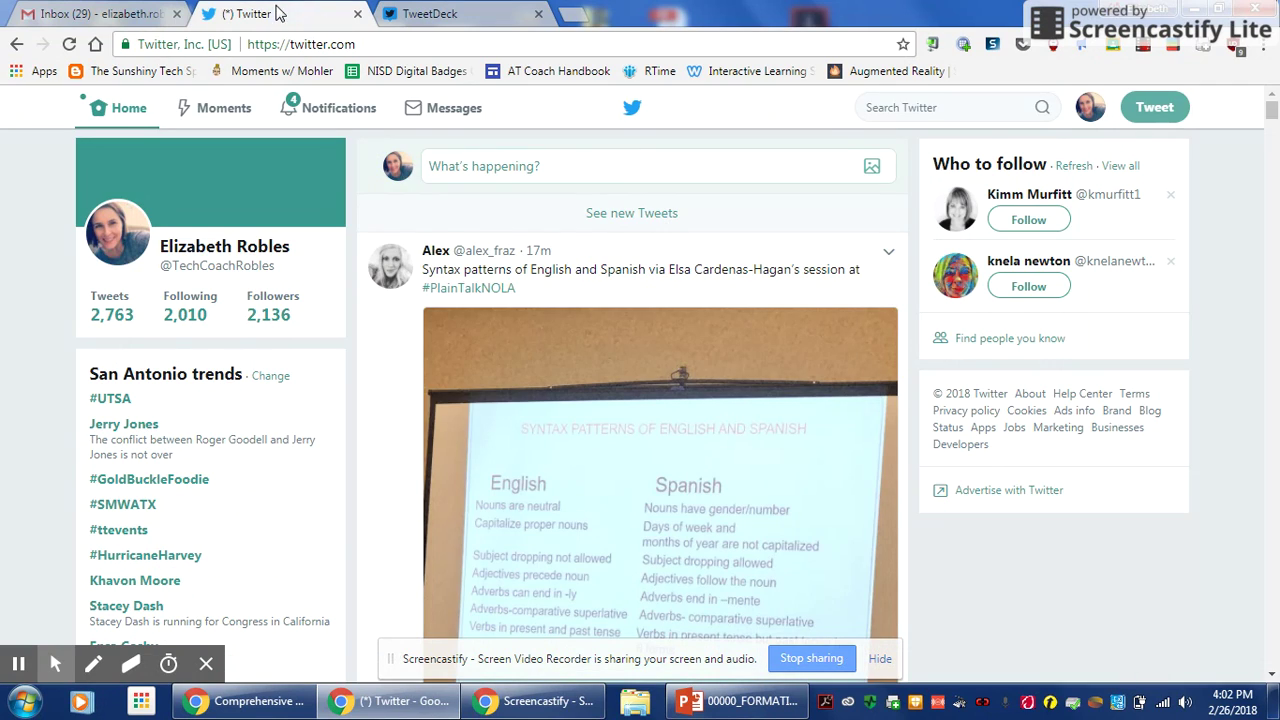
click(923, 108)
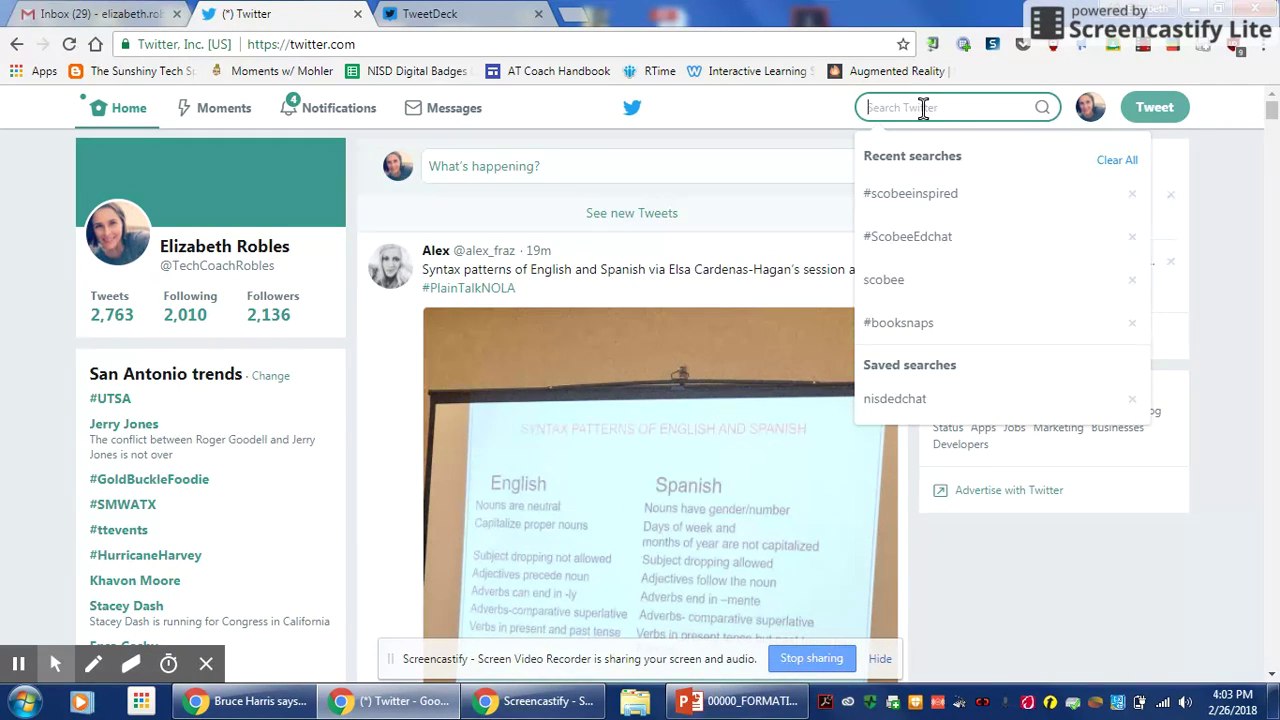
text(@)
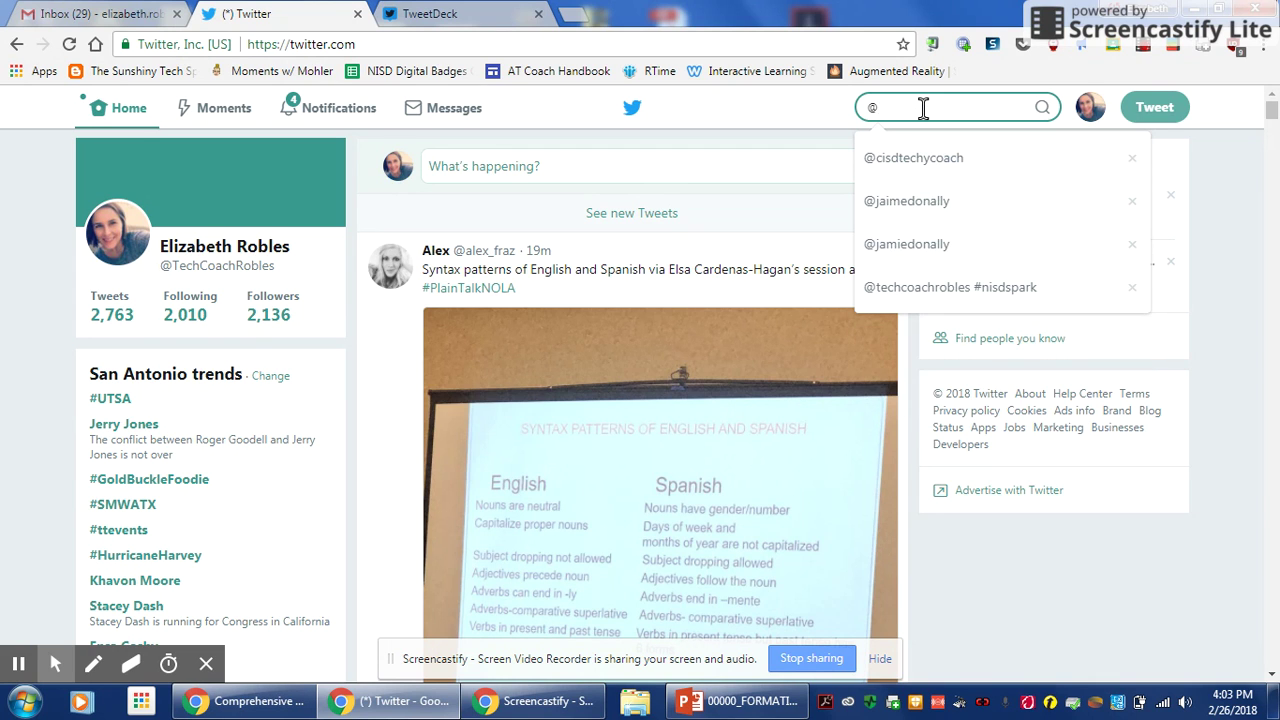
text(techcoach)
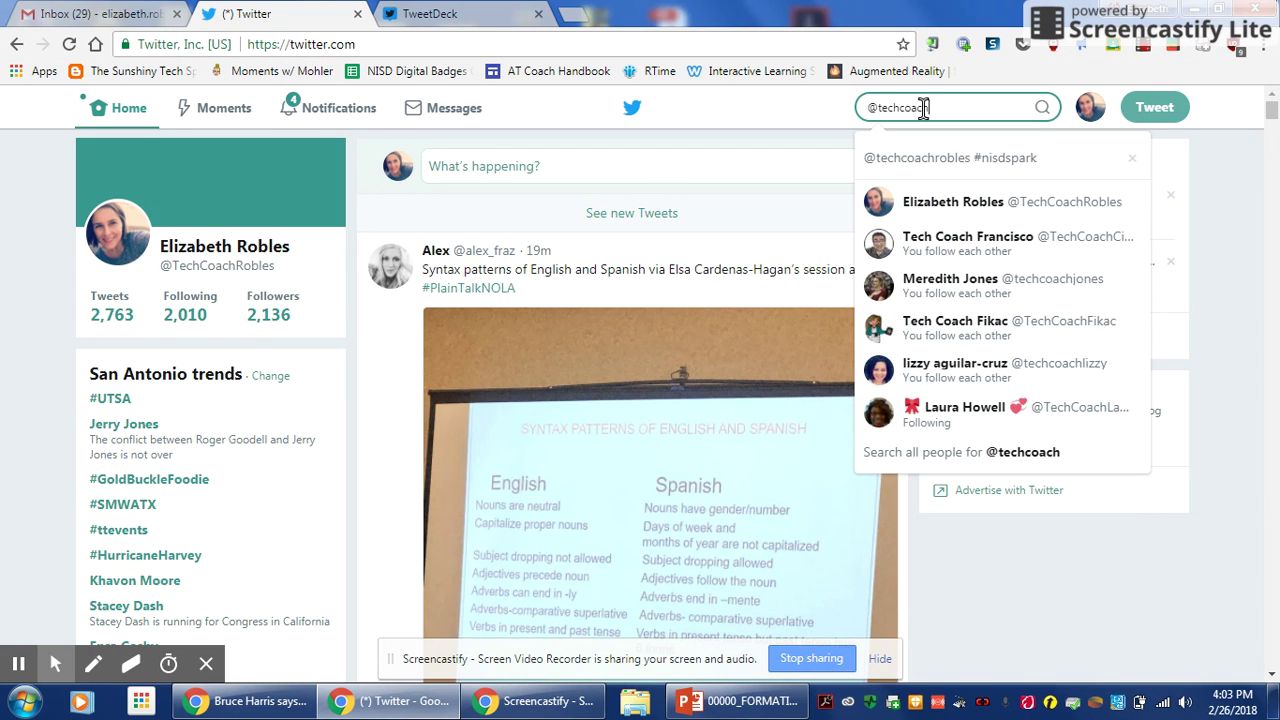
text(robl)
click(940, 203)
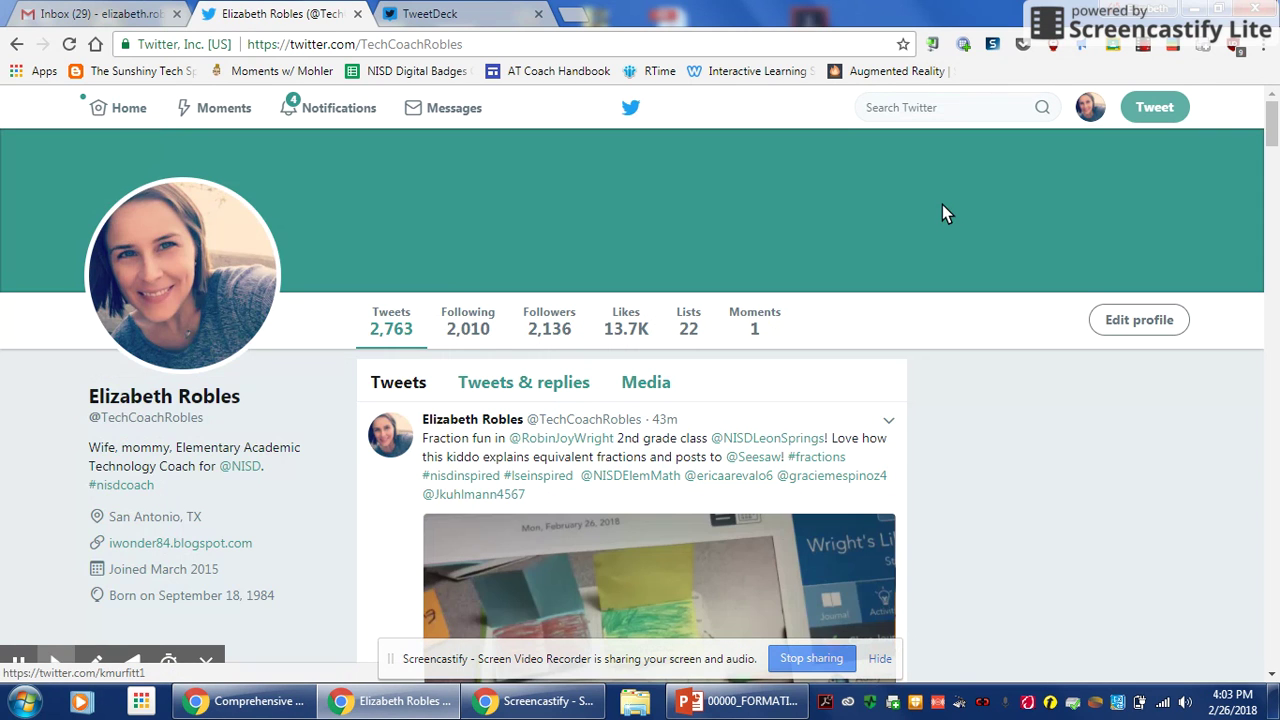
Open the profile's lists and select the LSE list of Leon Springs Elementary teachers.
click(688, 320)
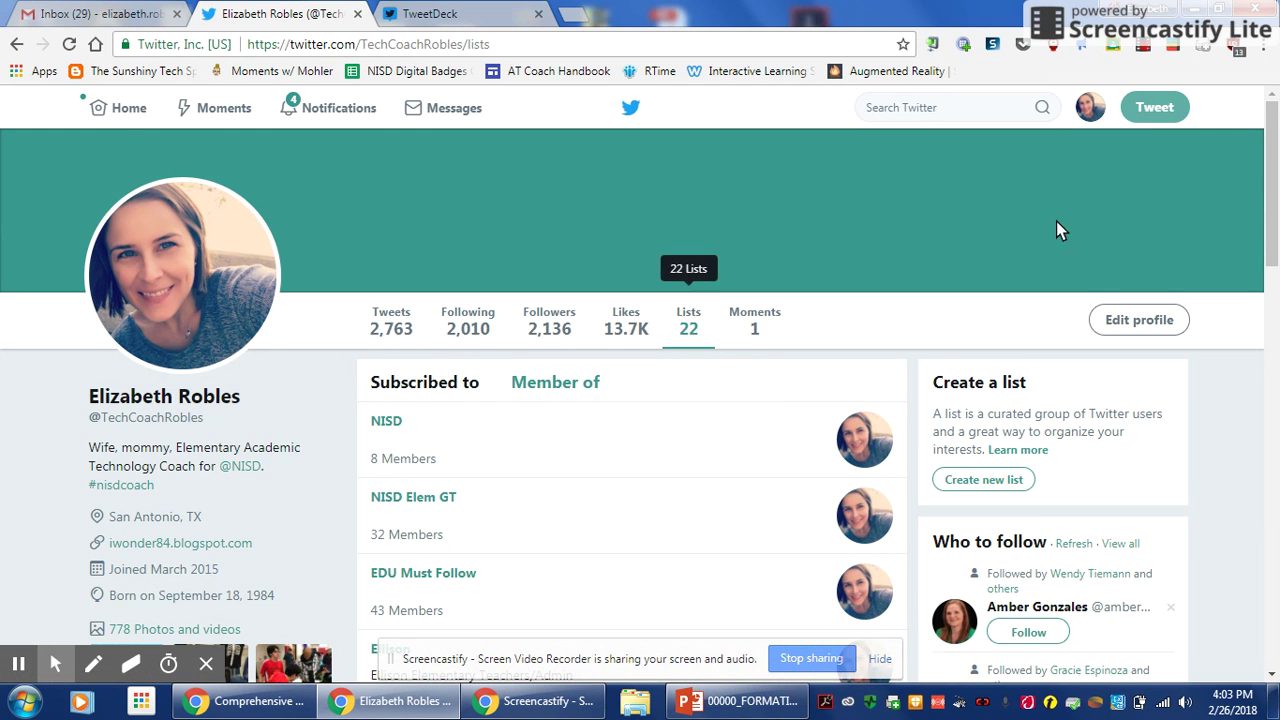
drag(1272, 175, 1278, 304)
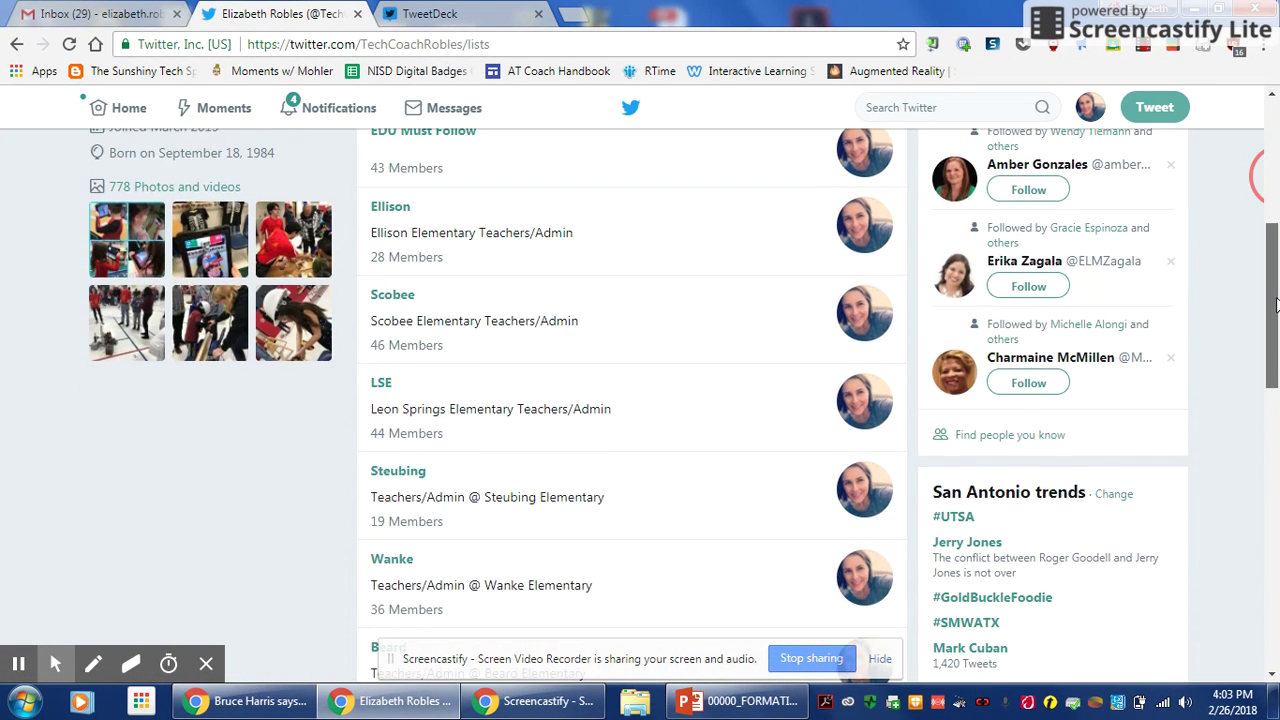
click(384, 389)
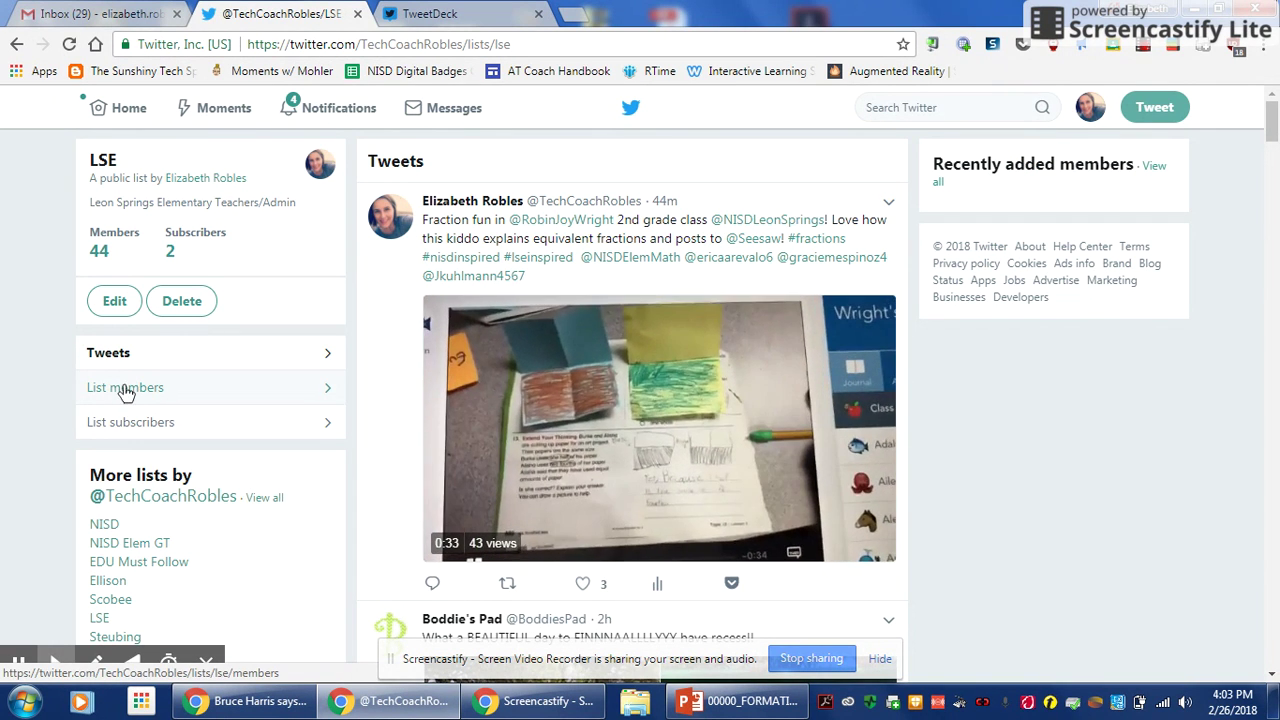
click(124, 389)
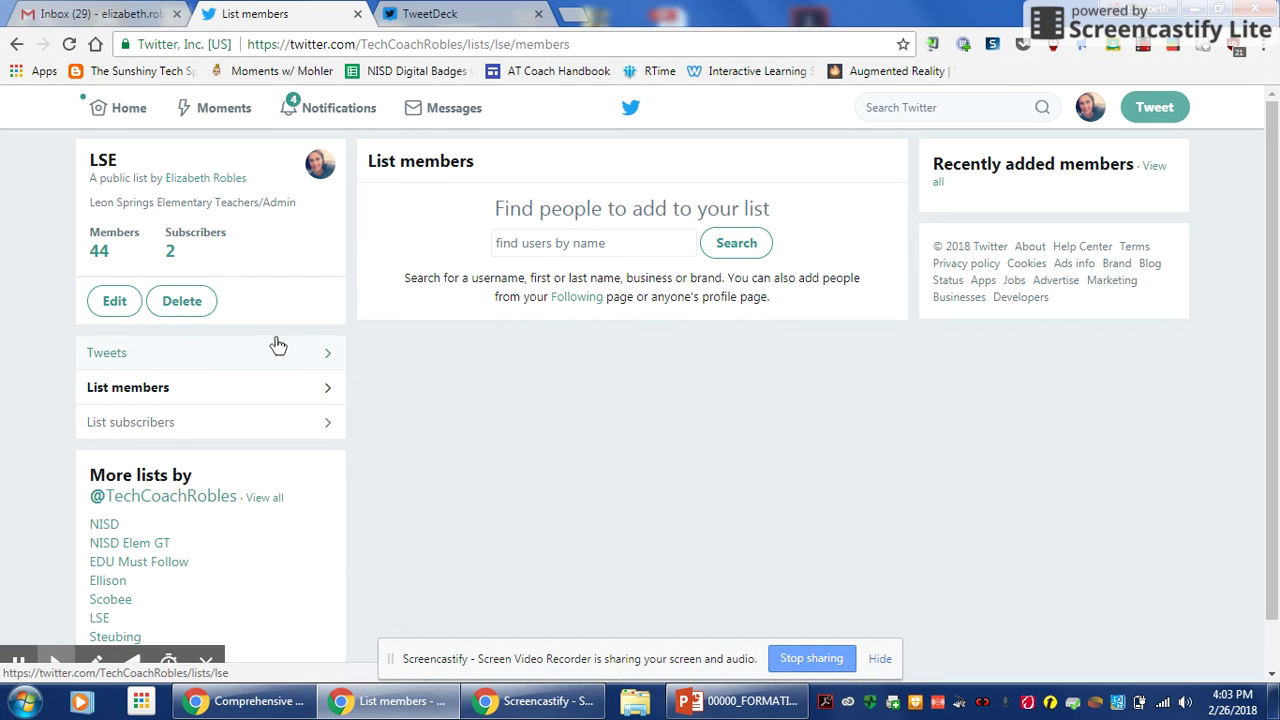
click(134, 389)
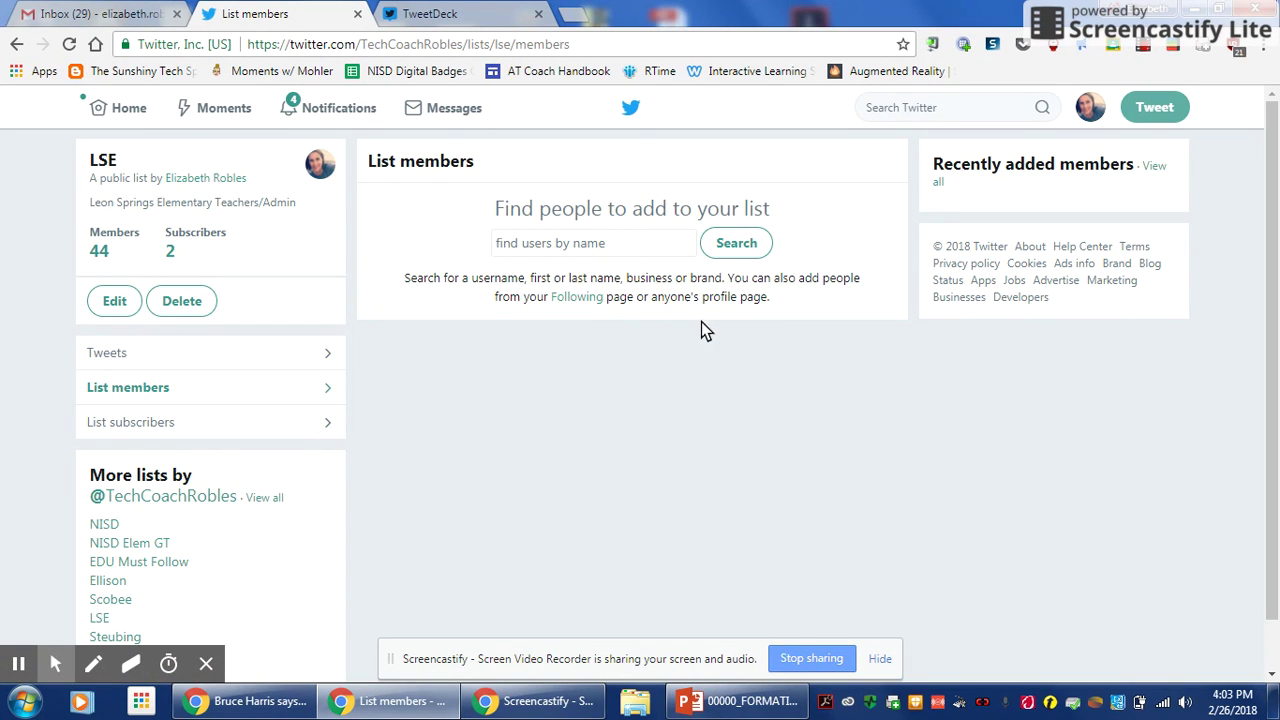
scroll(1255, 165, down, 1)
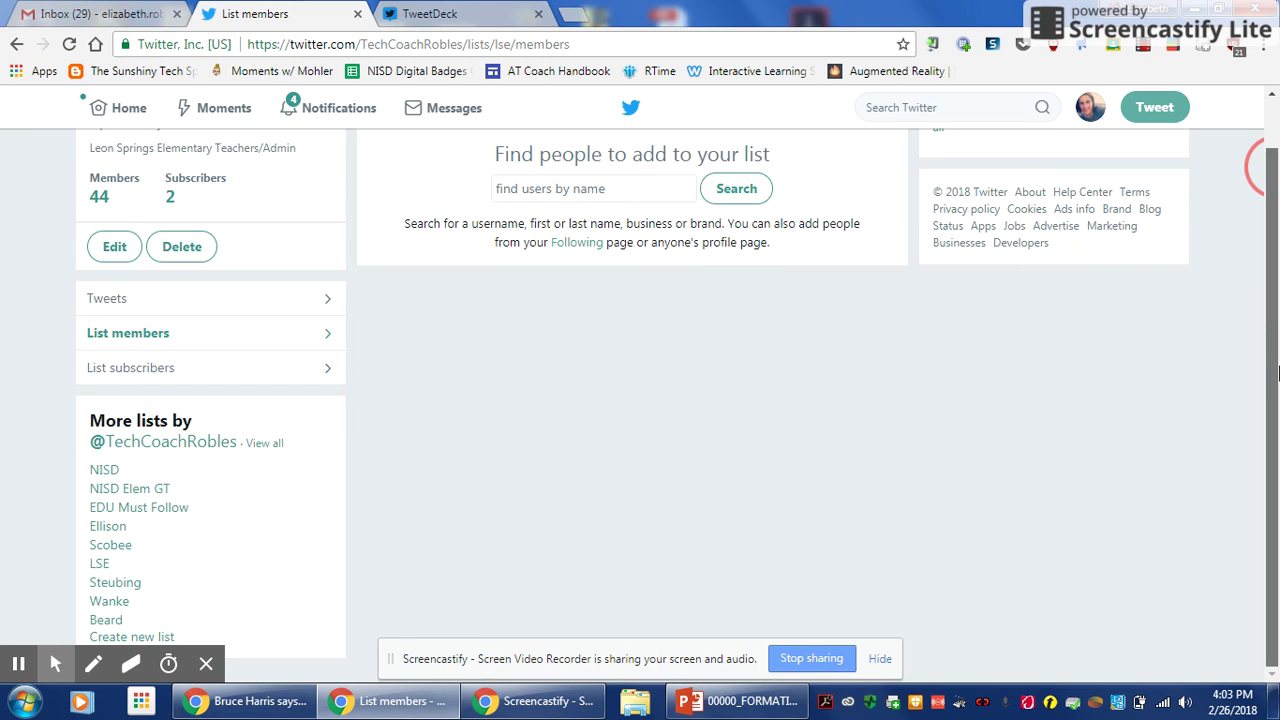
scroll(1230, 160, up, 1)
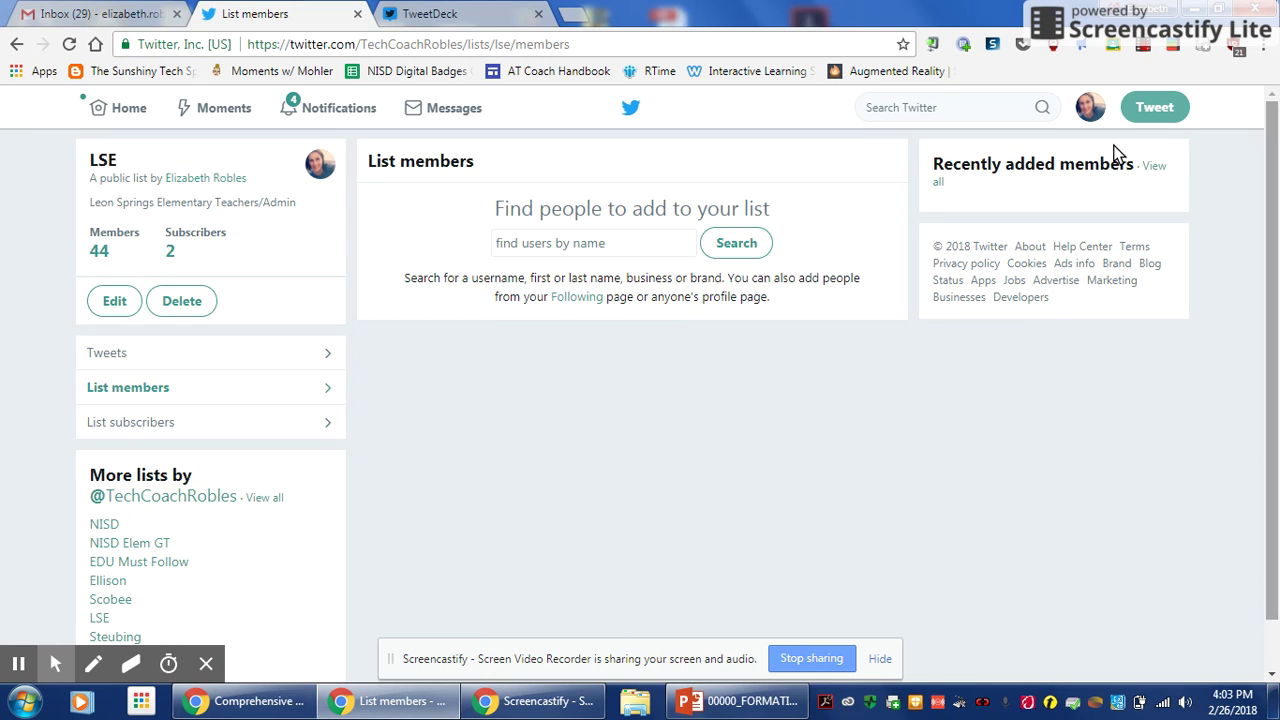
click(98, 352)
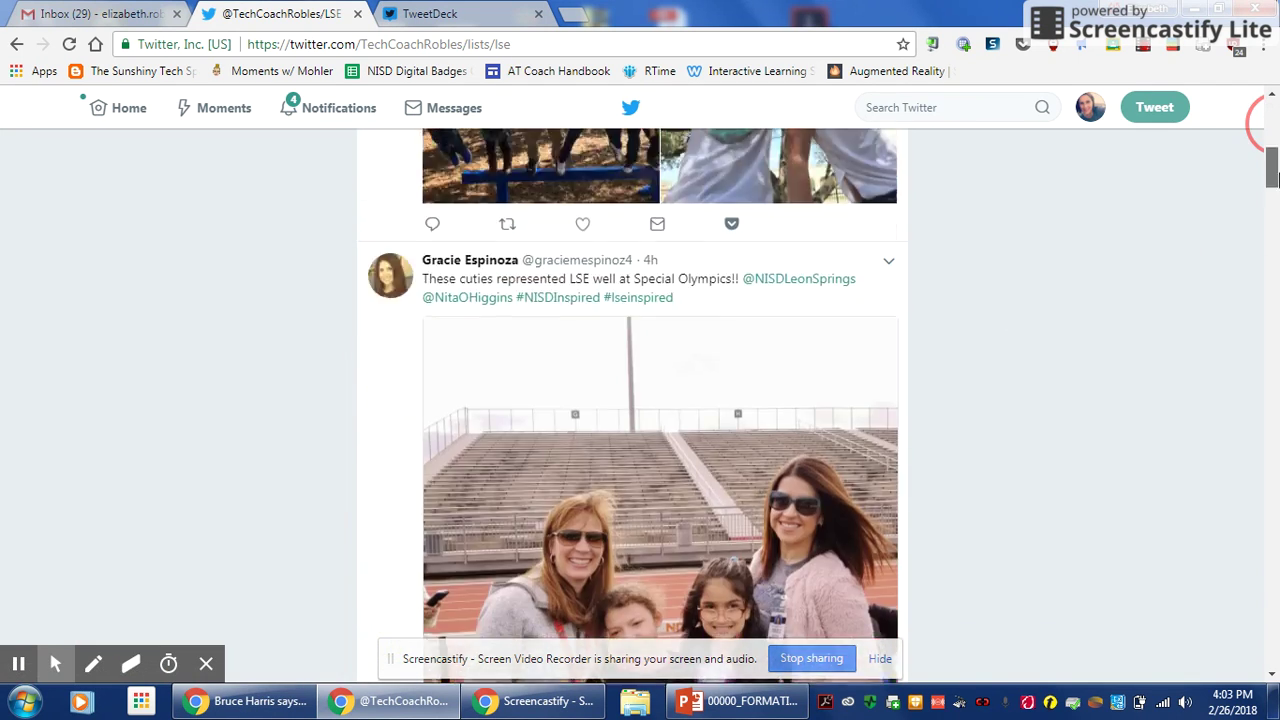
drag(1272, 122, 1273, 228)
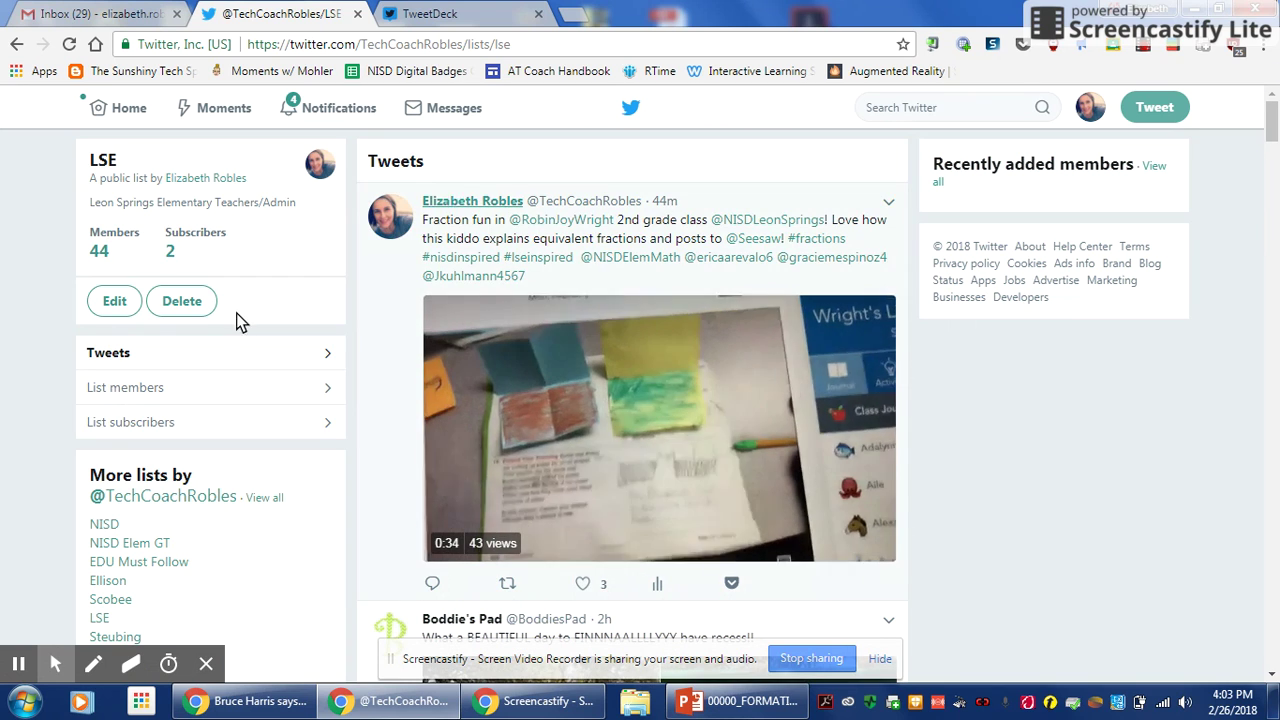
Browse the LSE list's members, then view its subscribers page showing 2 subscribers.
click(140, 392)
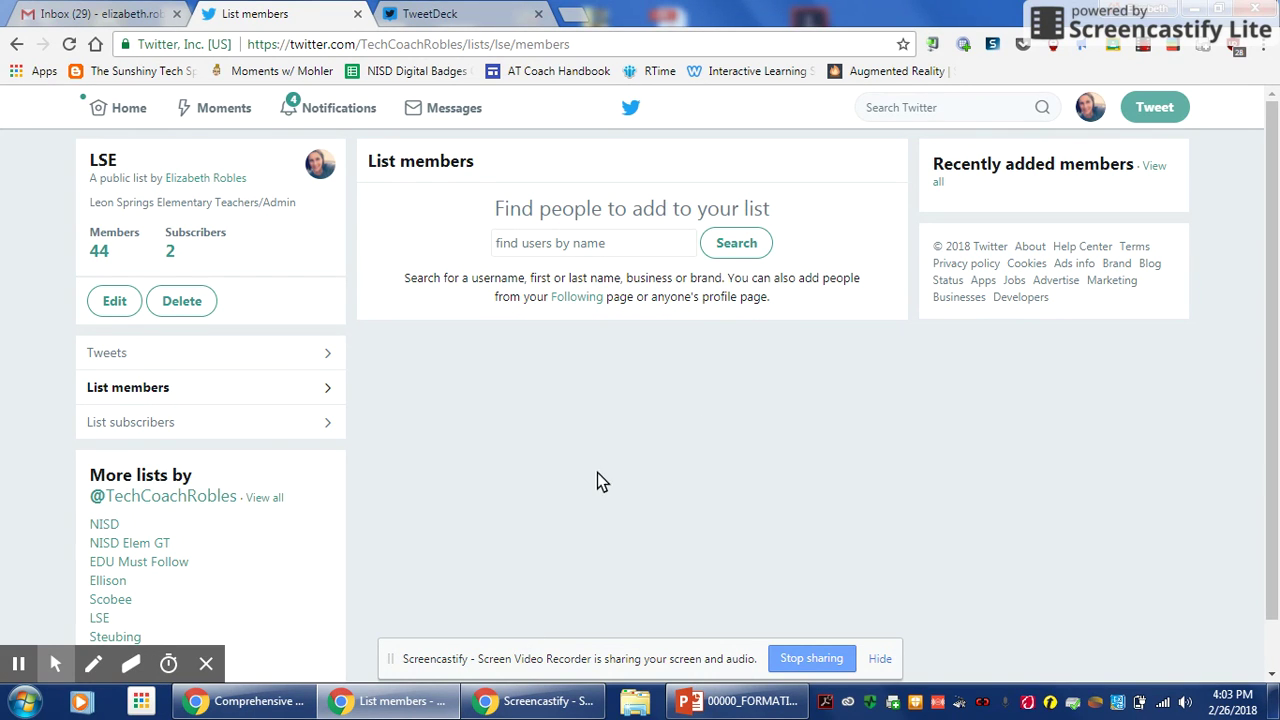
scroll(1276, 200, down, 1)
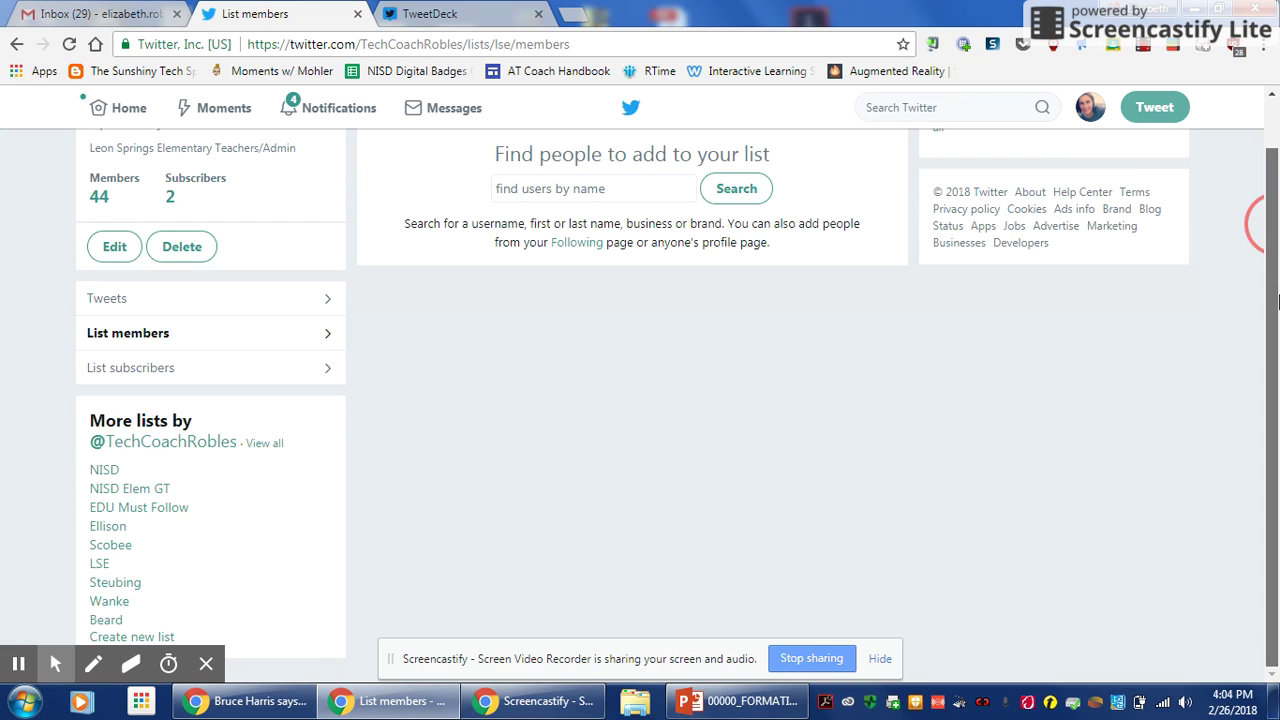
scroll(1276, 200, up, 1)
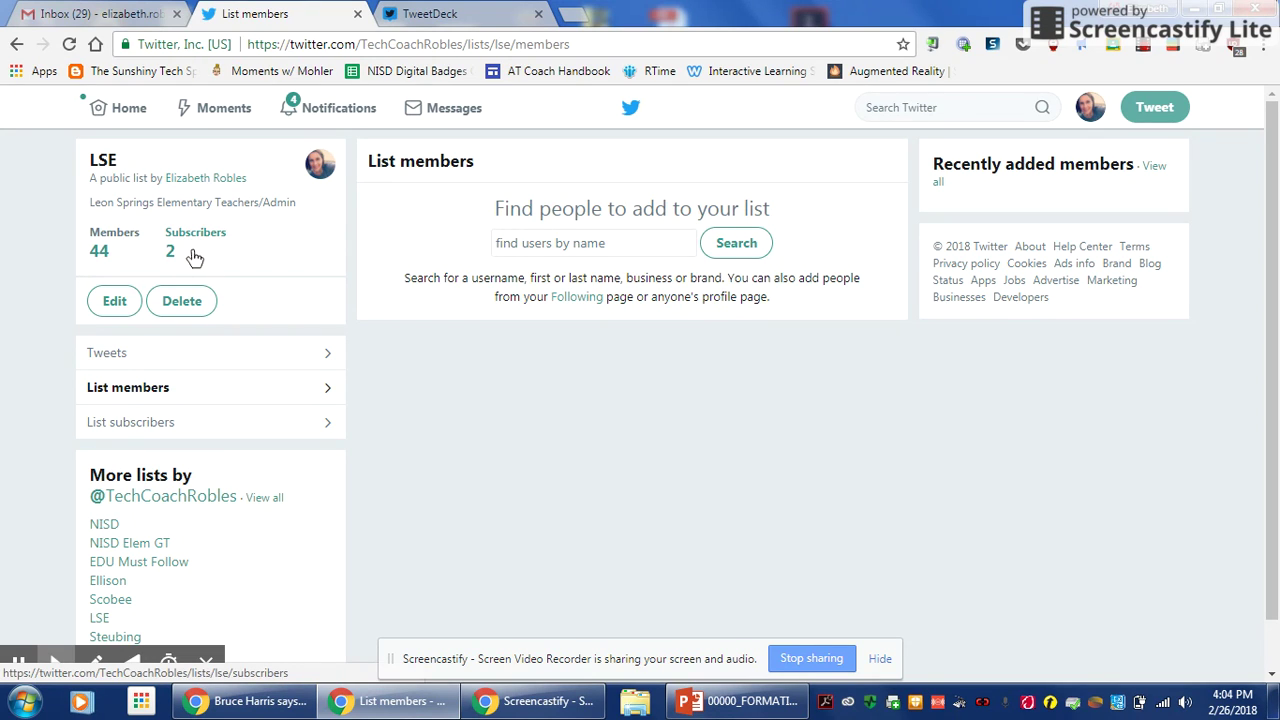
click(195, 233)
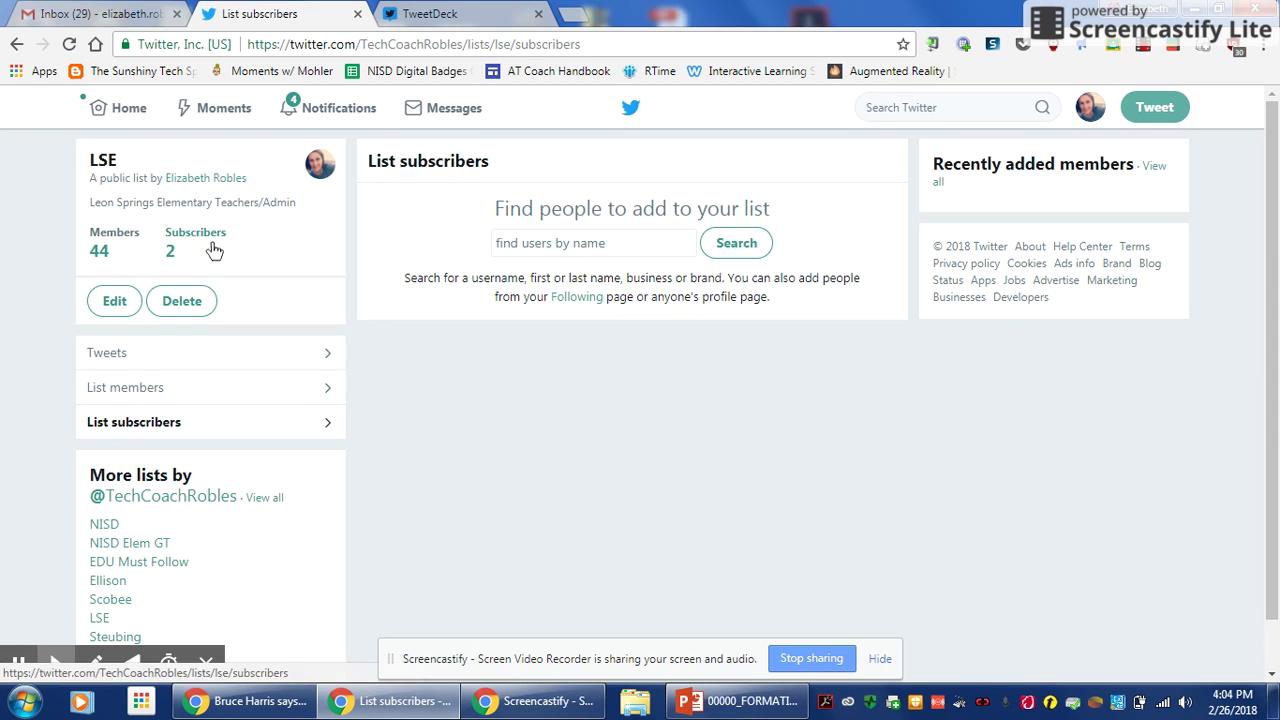
Back in TweetDeck, start adding a new List column.
click(492, 9)
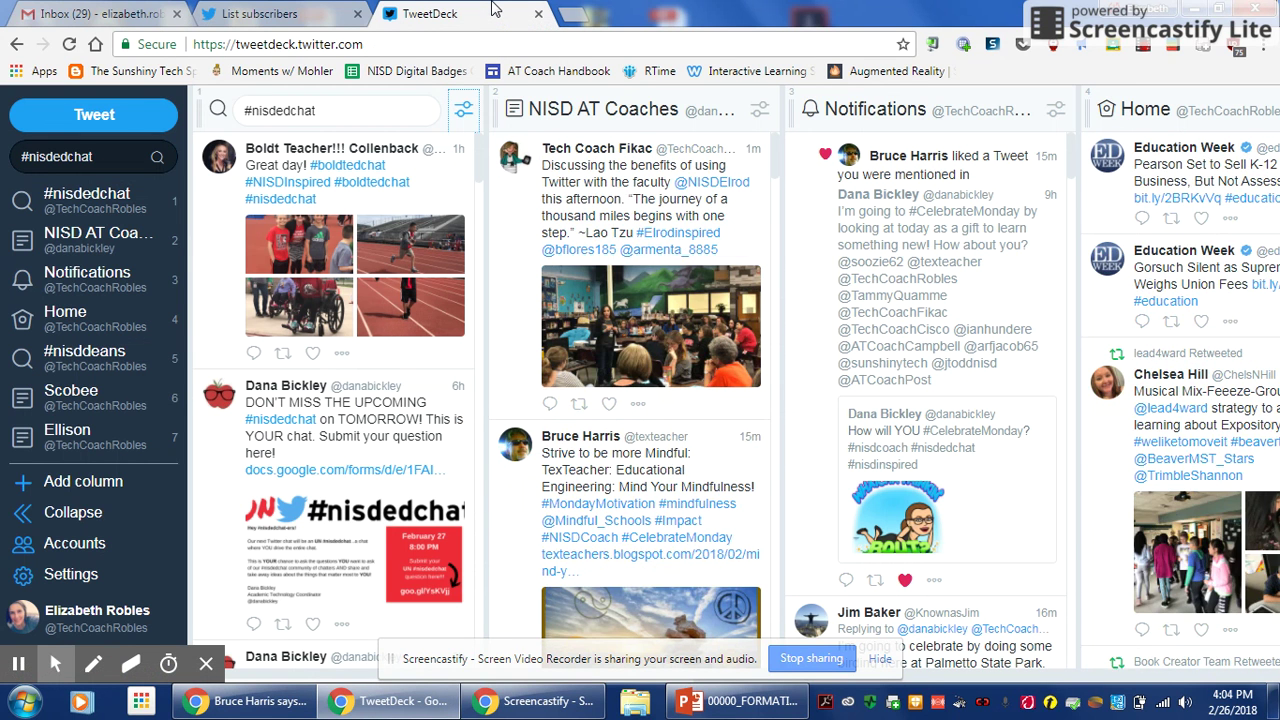
click(78, 482)
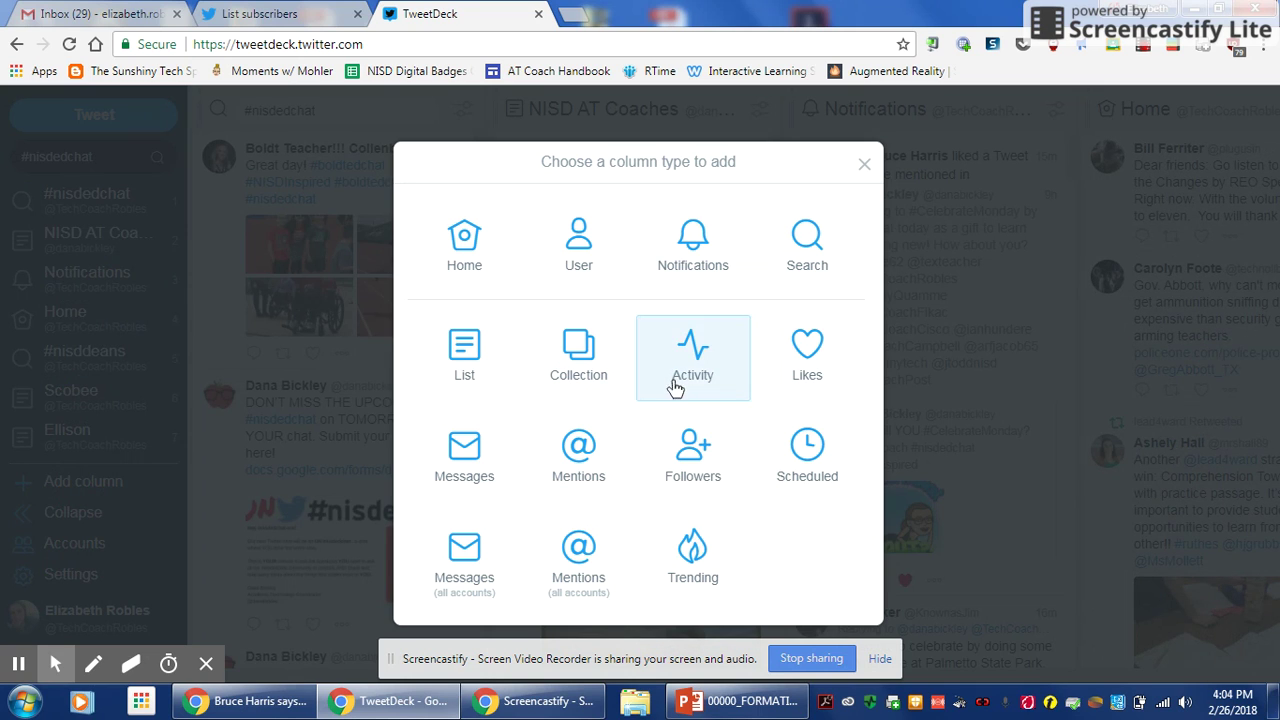
click(465, 361)
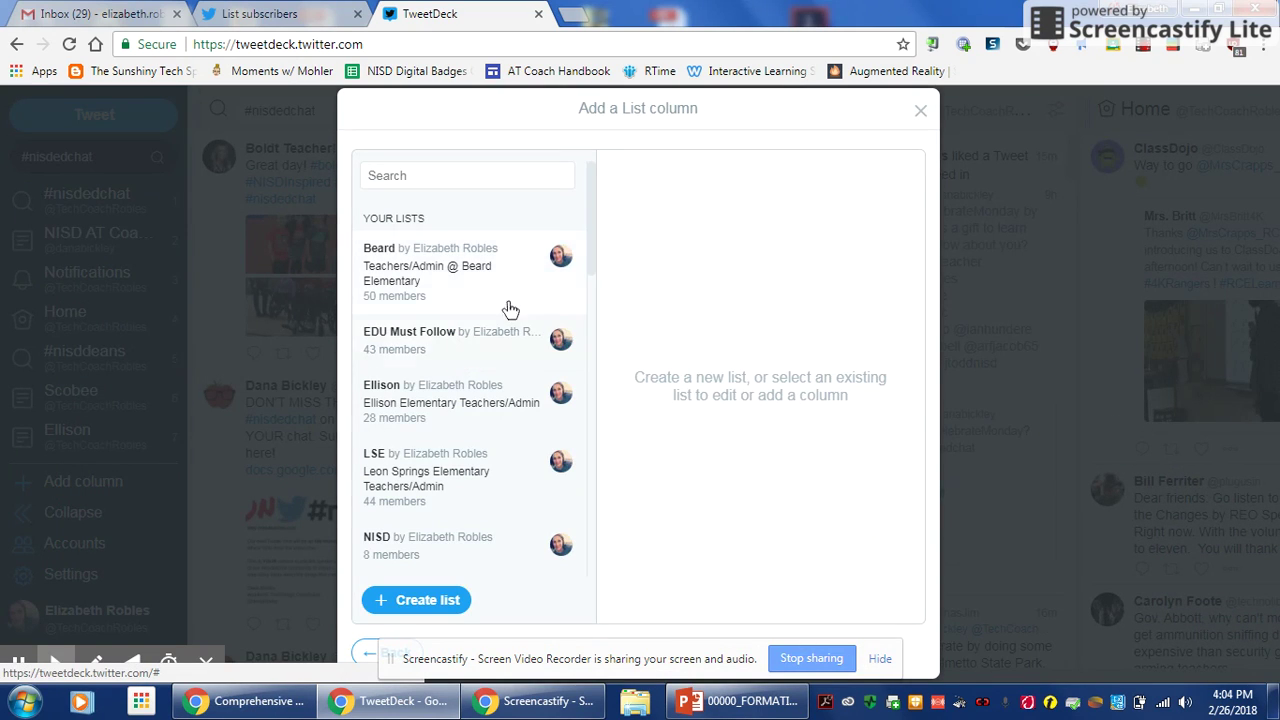
Scroll through the owned and subscribed lists to locate LSE (44 members).
click(592, 176)
drag(592, 176, 595, 327)
mouse_move(425, 342)
mouse_down()
mouse_move(417, 349)
mouse_move(443, 350)
mouse_up()
click(598, 369)
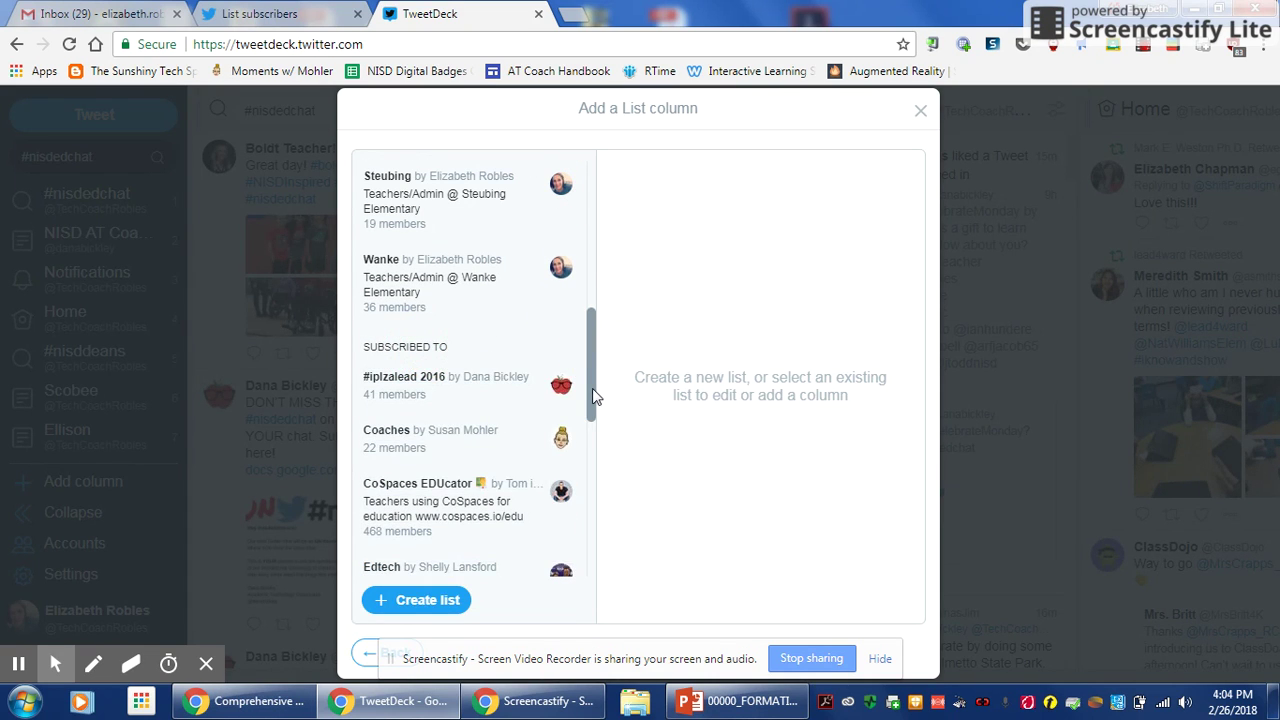
mouse_move(592, 396)
mouse_down()
mouse_move(591, 372)
mouse_move(592, 388)
mouse_up()
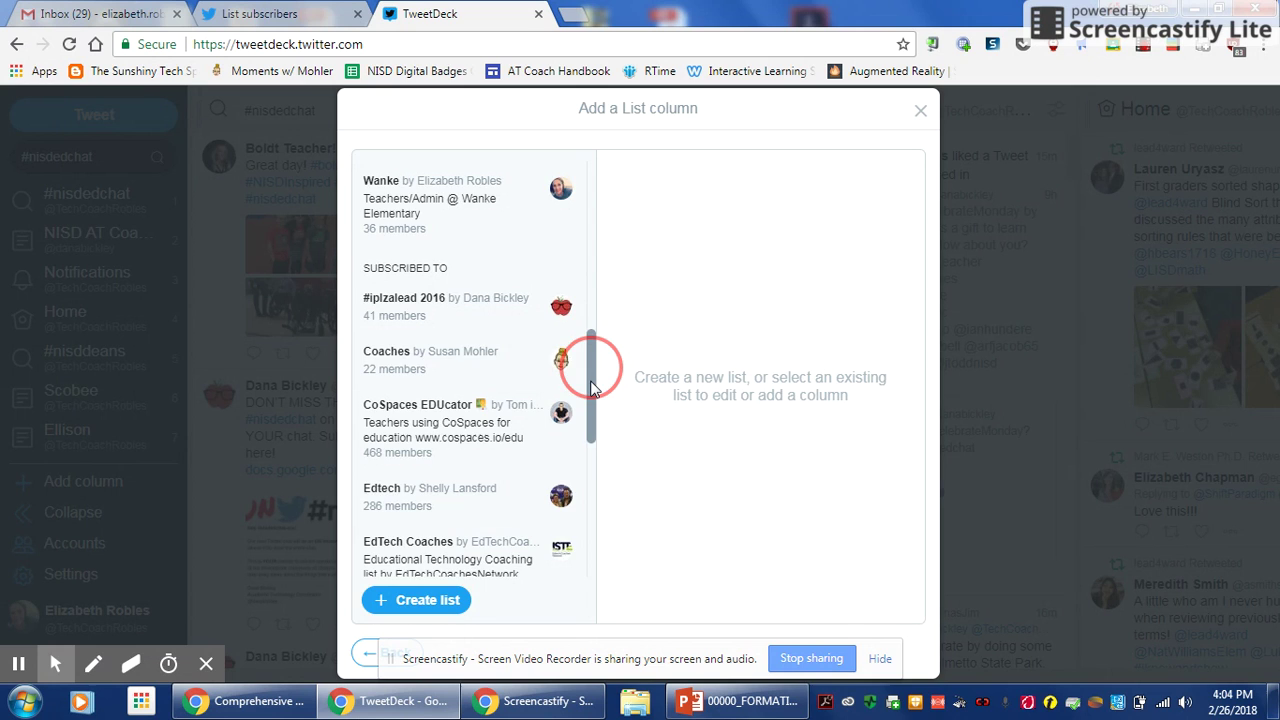
drag(590, 388, 591, 276)
click(593, 400)
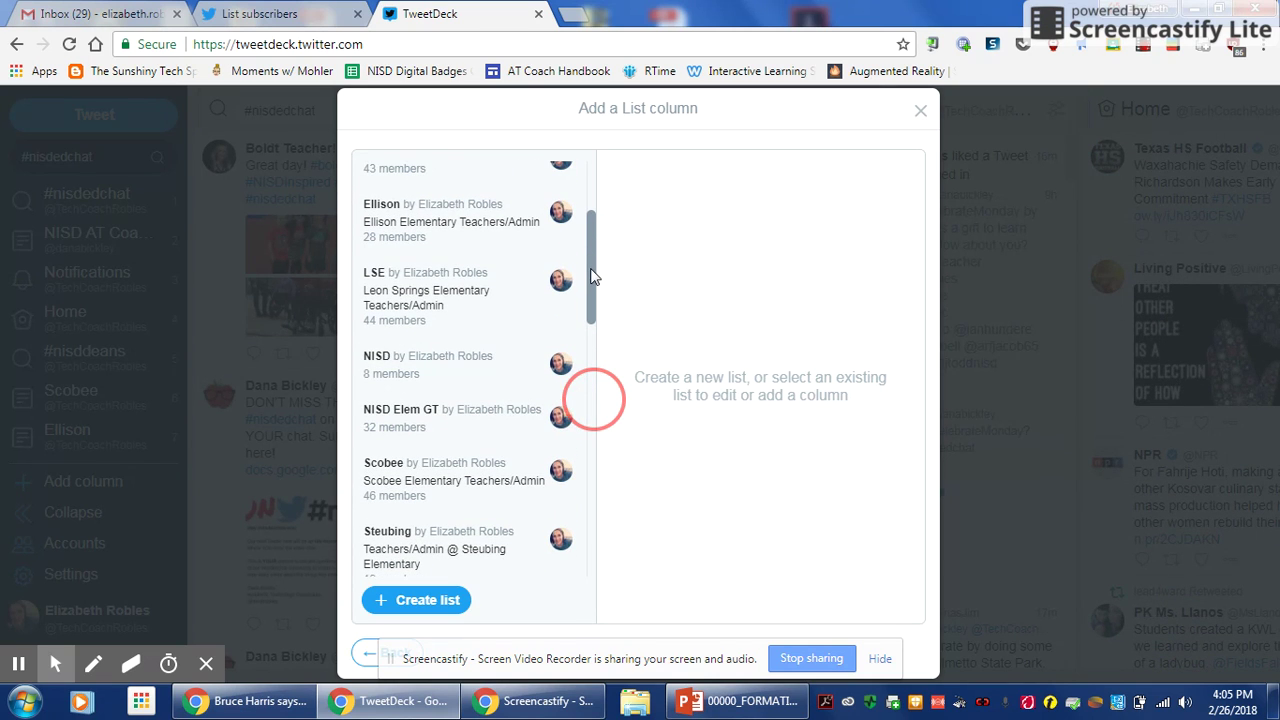
Select LSE, add it as a column, close the dialog and scroll its tweets.
click(390, 287)
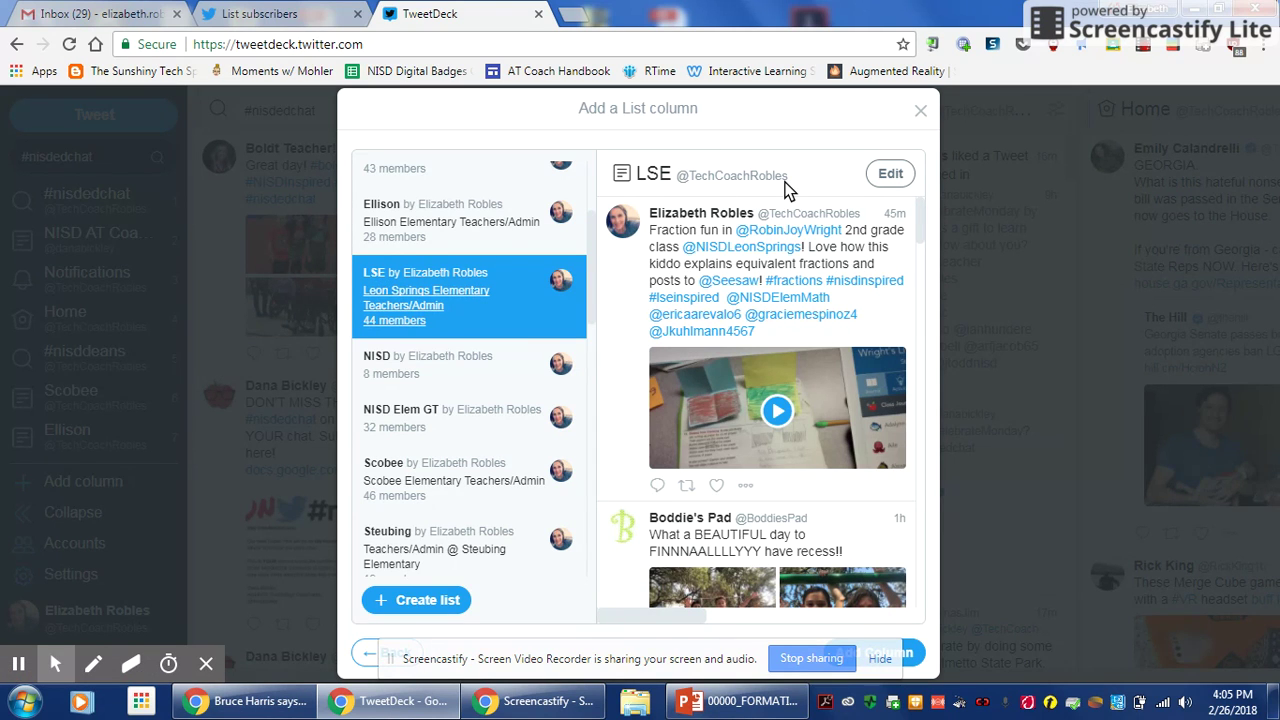
click(913, 654)
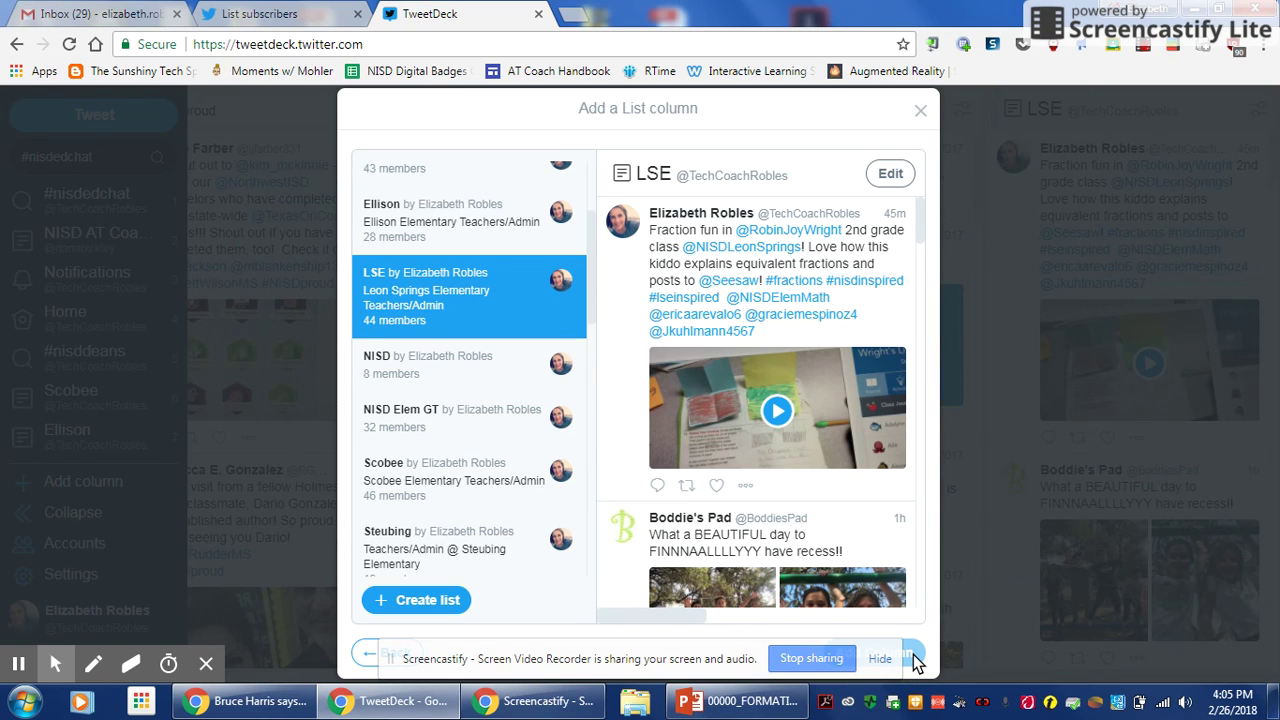
click(921, 114)
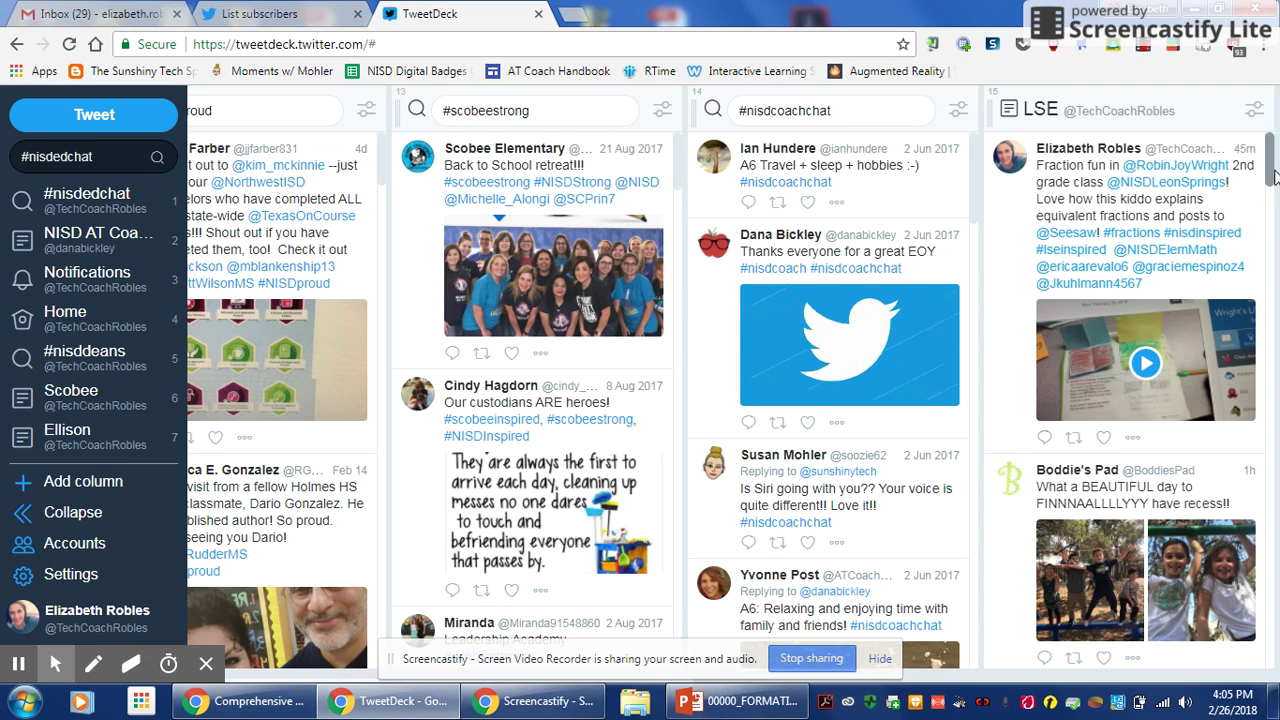
mouse_move(1272, 172)
mouse_down()
mouse_move(1276, 452)
mouse_move(1275, 148)
mouse_up()
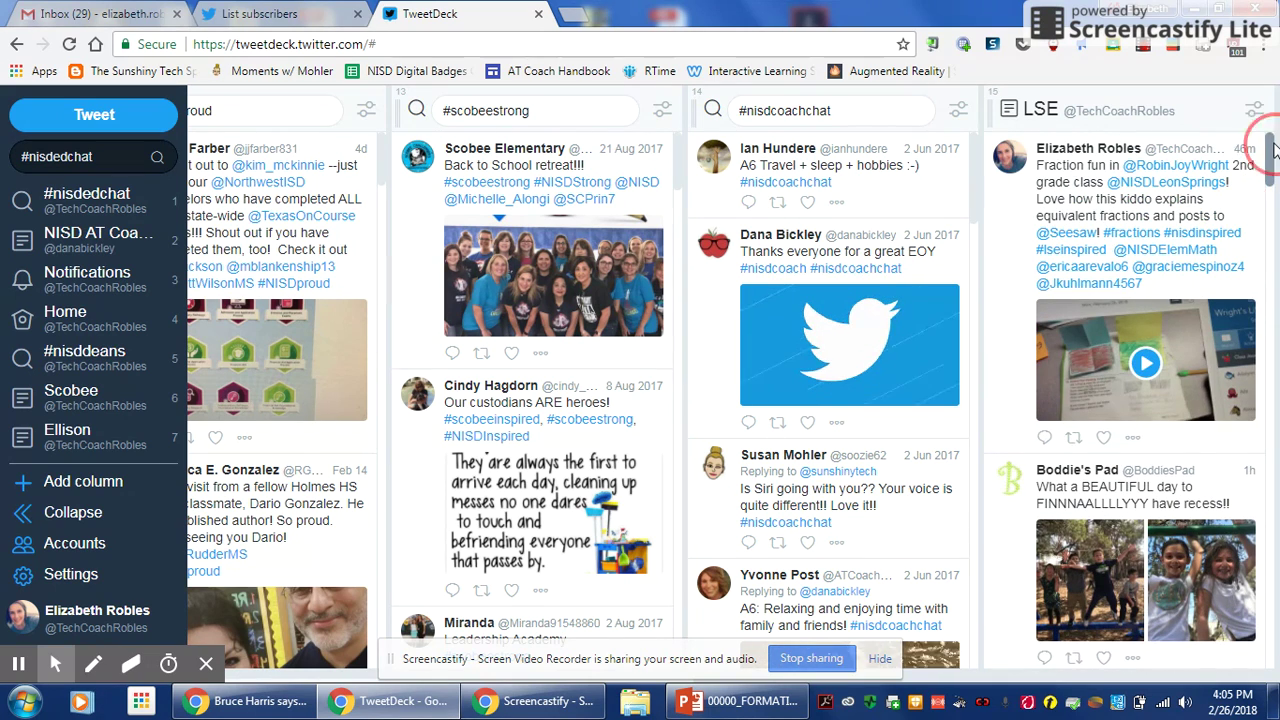
Shift the LSE list column left past #nisdproud, #nisdlib and Beard into tenth place.
click(1254, 110)
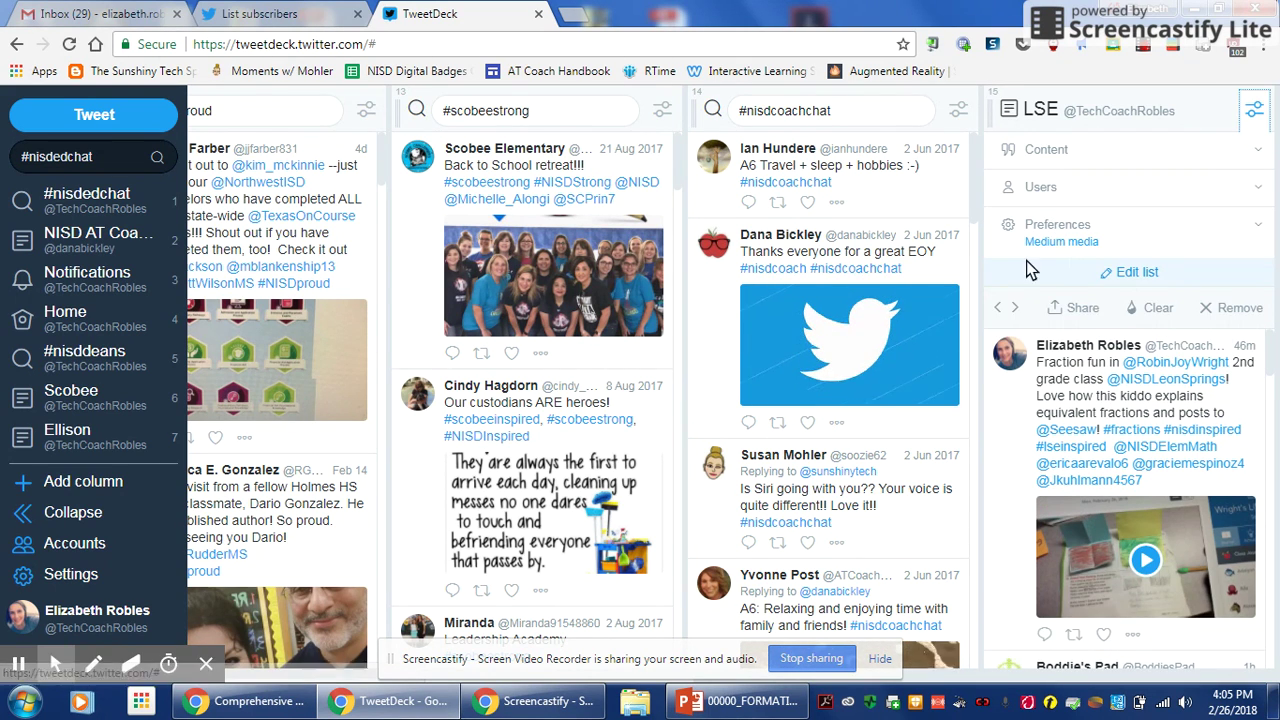
click(997, 307)
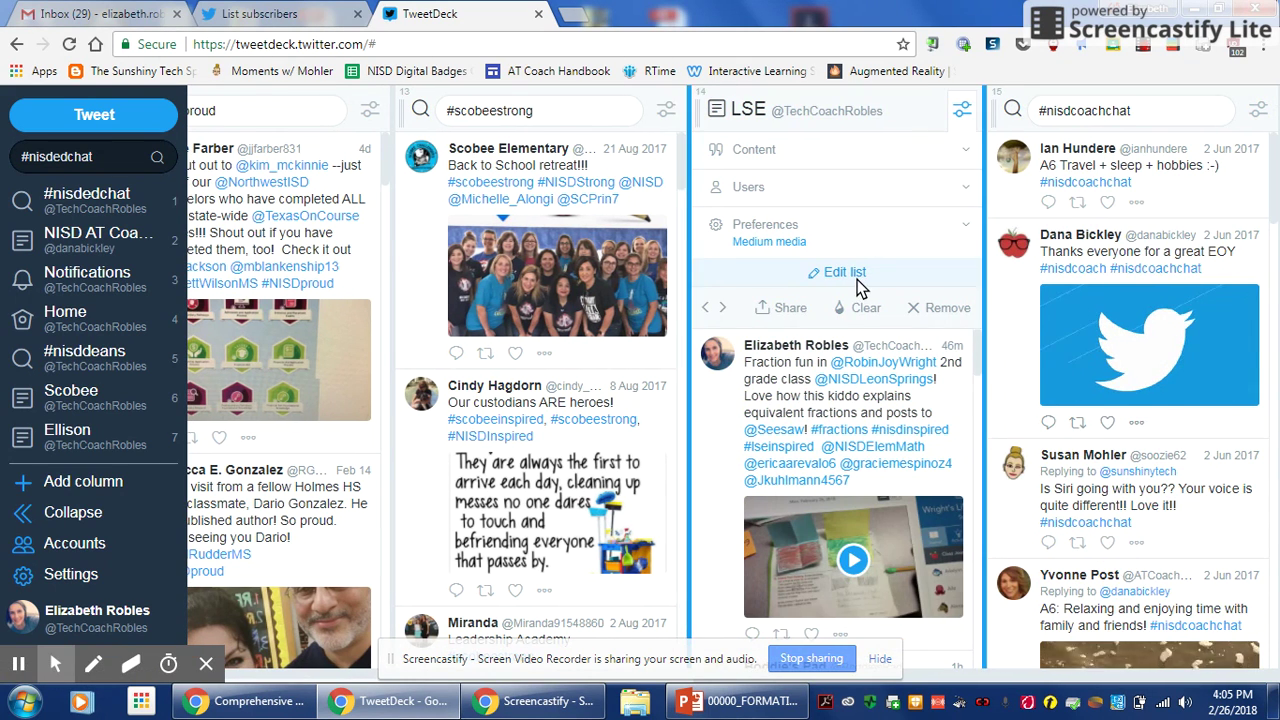
click(705, 309)
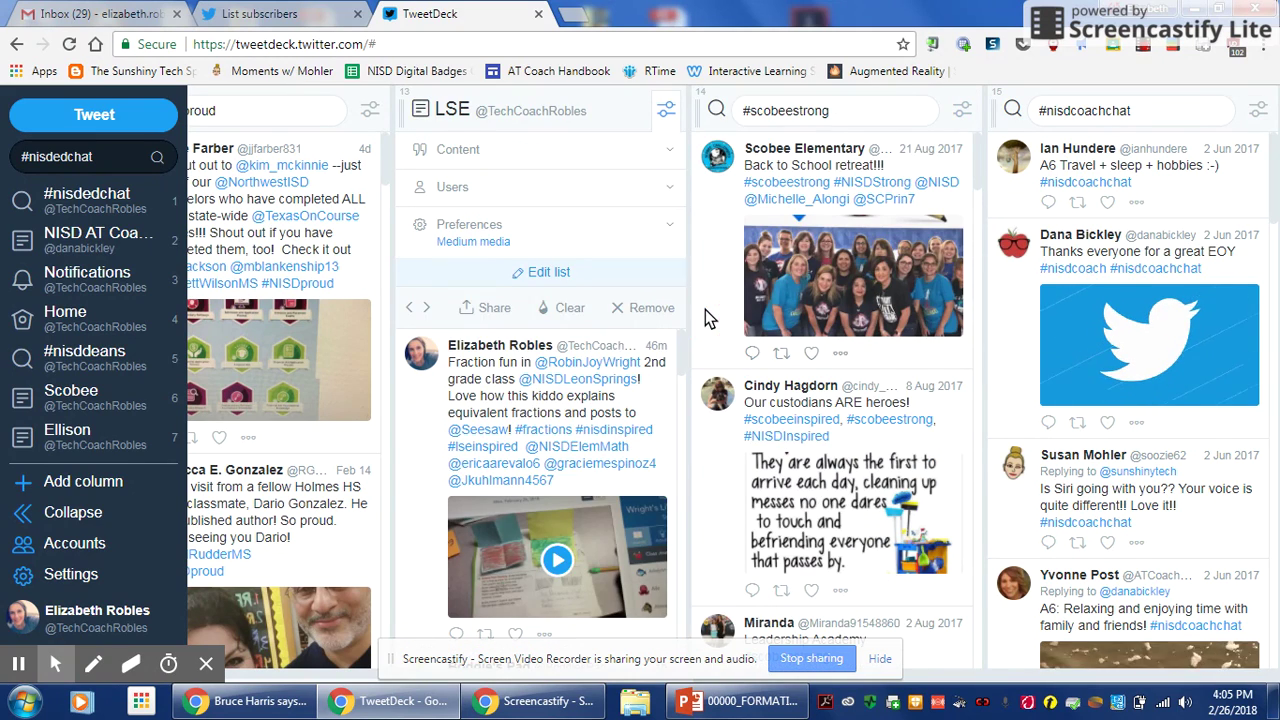
click(409, 308)
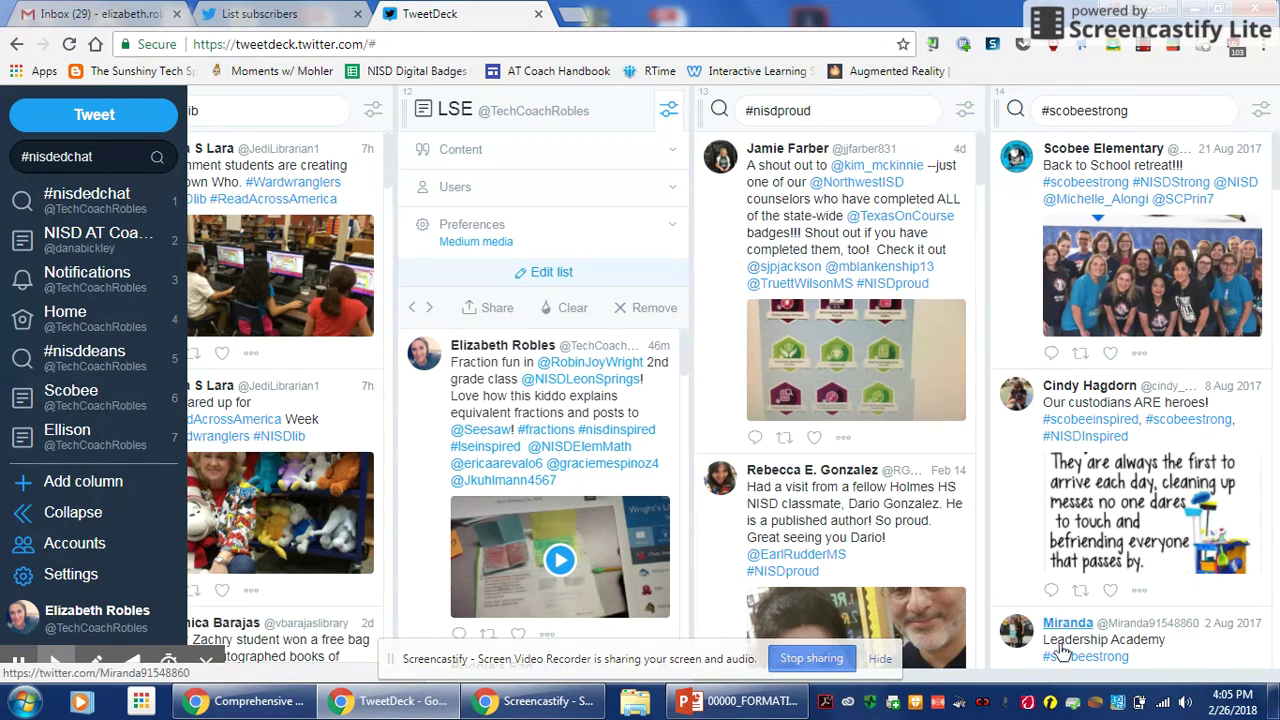
click(1050, 677)
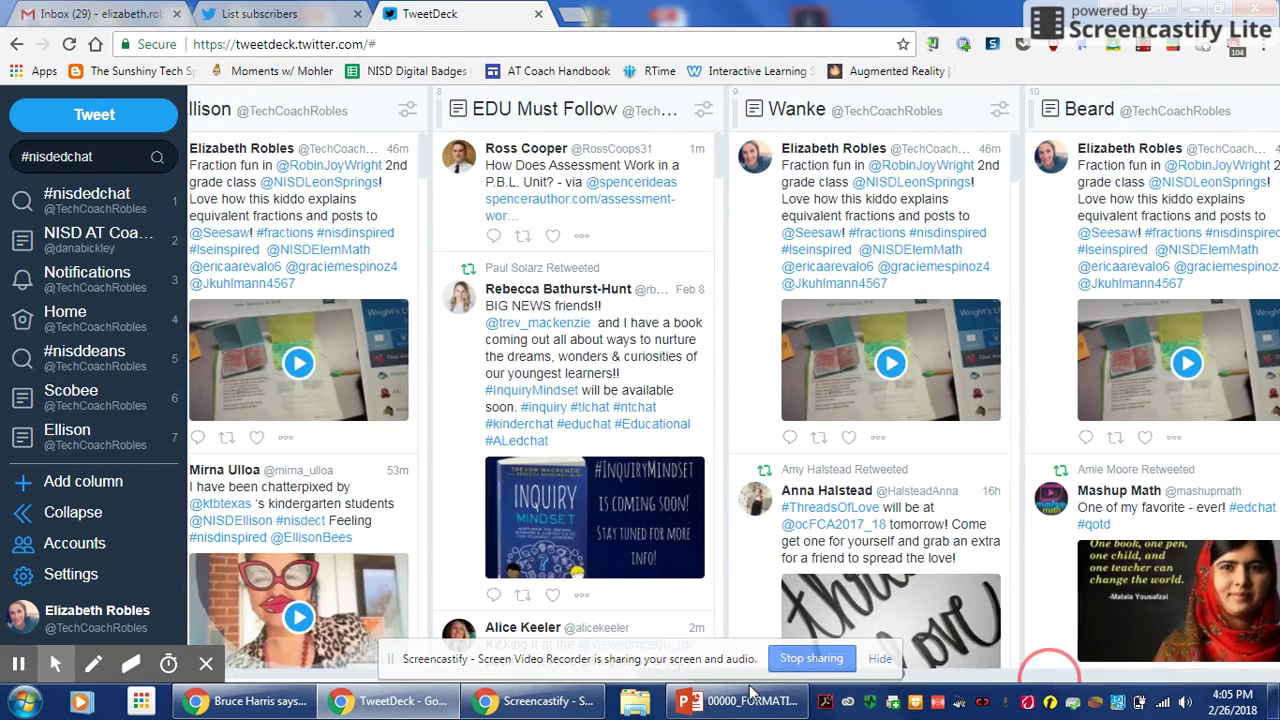
click(1045, 680)
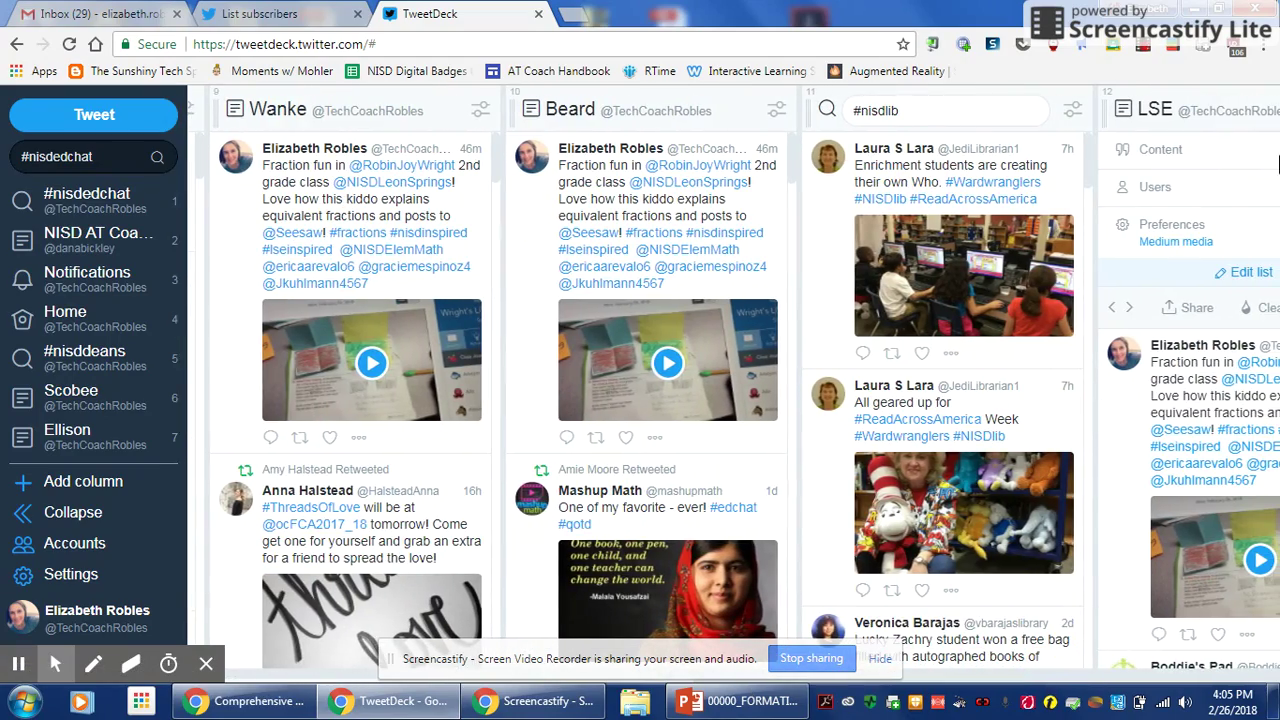
click(1113, 310)
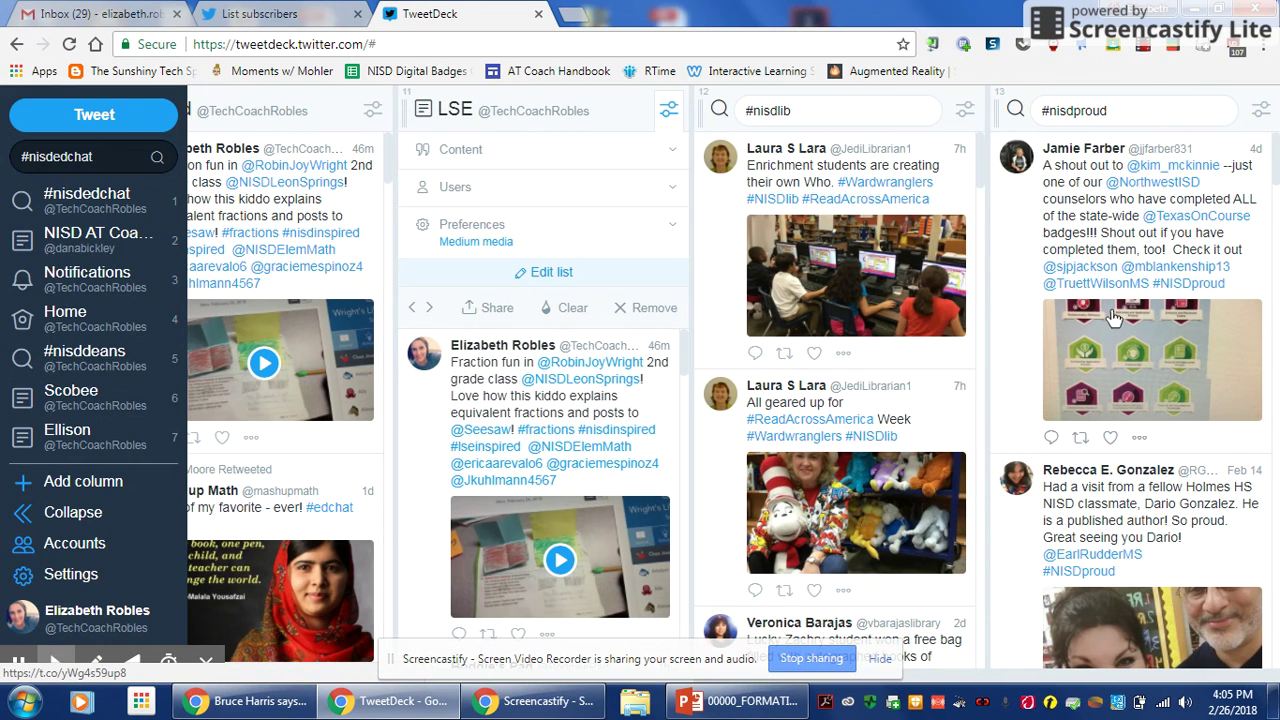
click(412, 307)
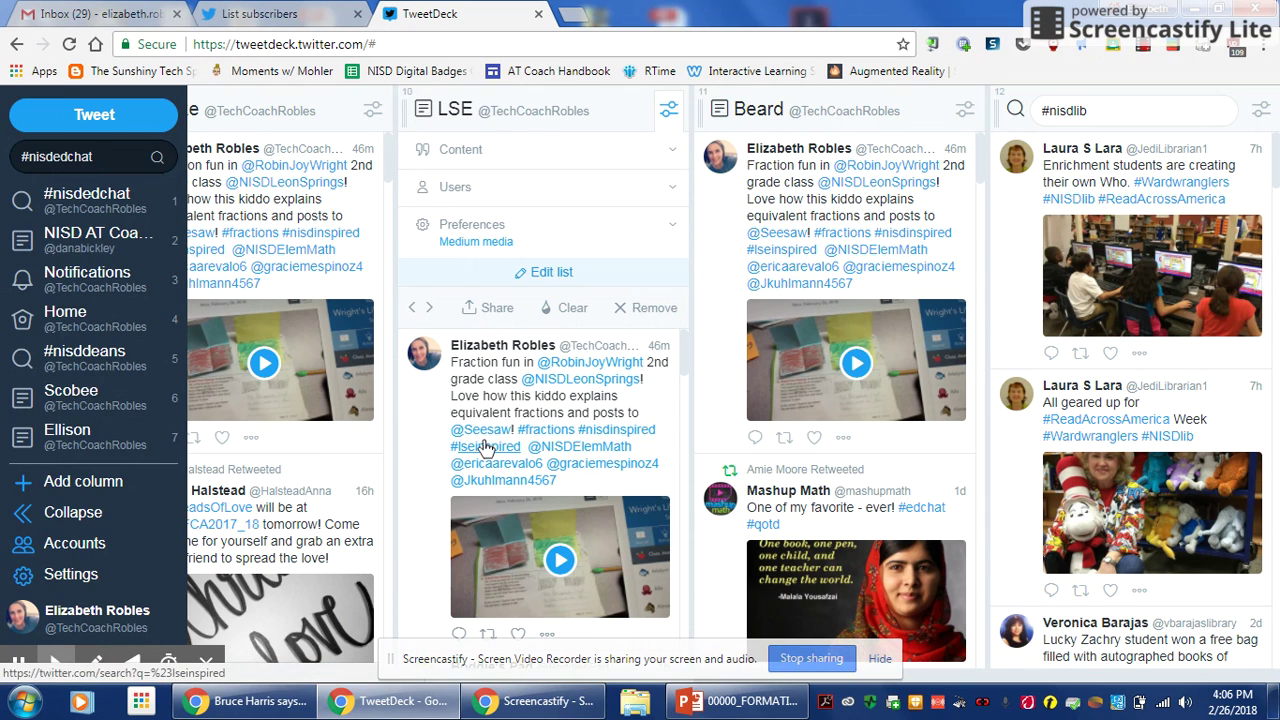
click(669, 110)
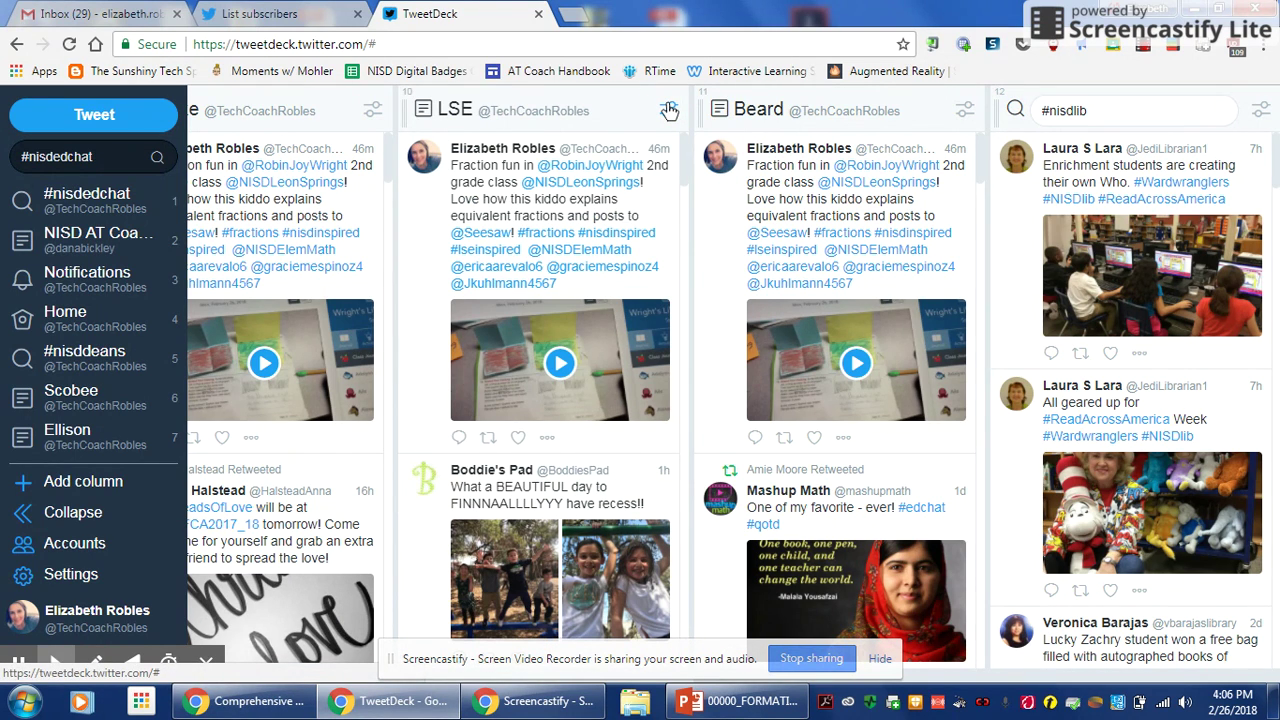